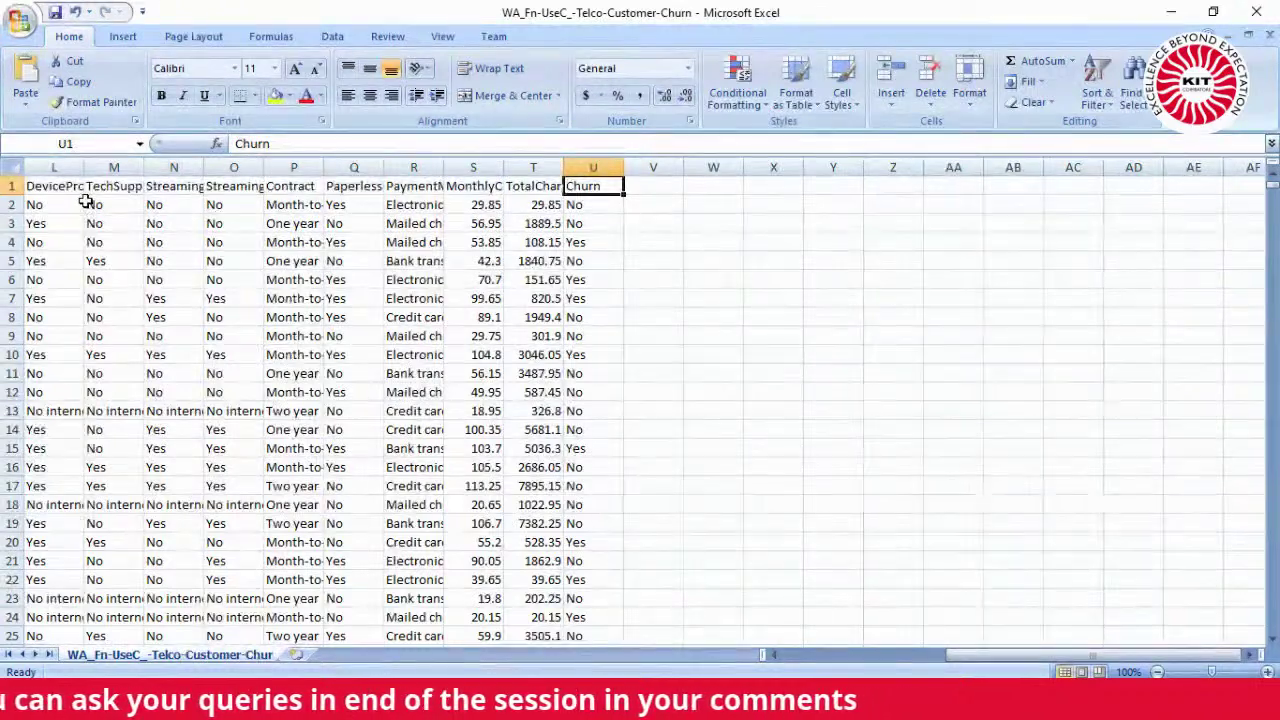
- Examine the values down the Churn column through about row 83, then return to its header
ctrl+scroll(1155, 270, down, 2)
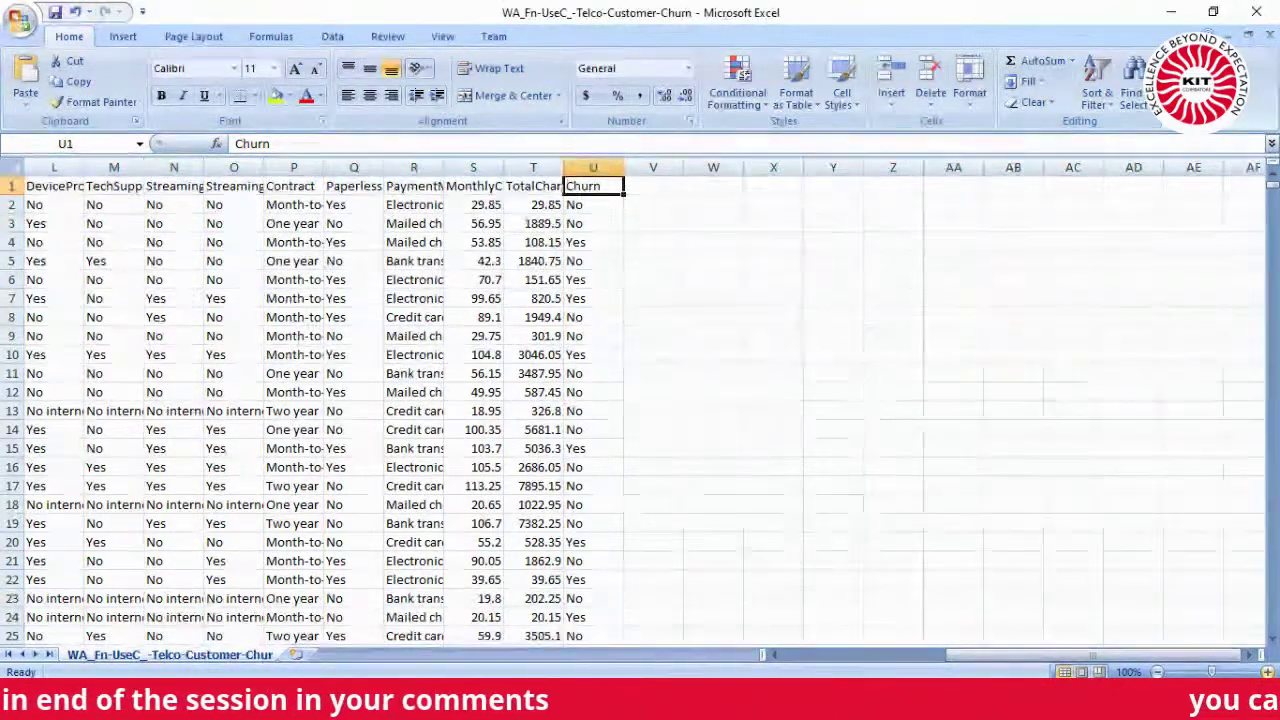
ctrl+scroll(1155, 270, up, 3)
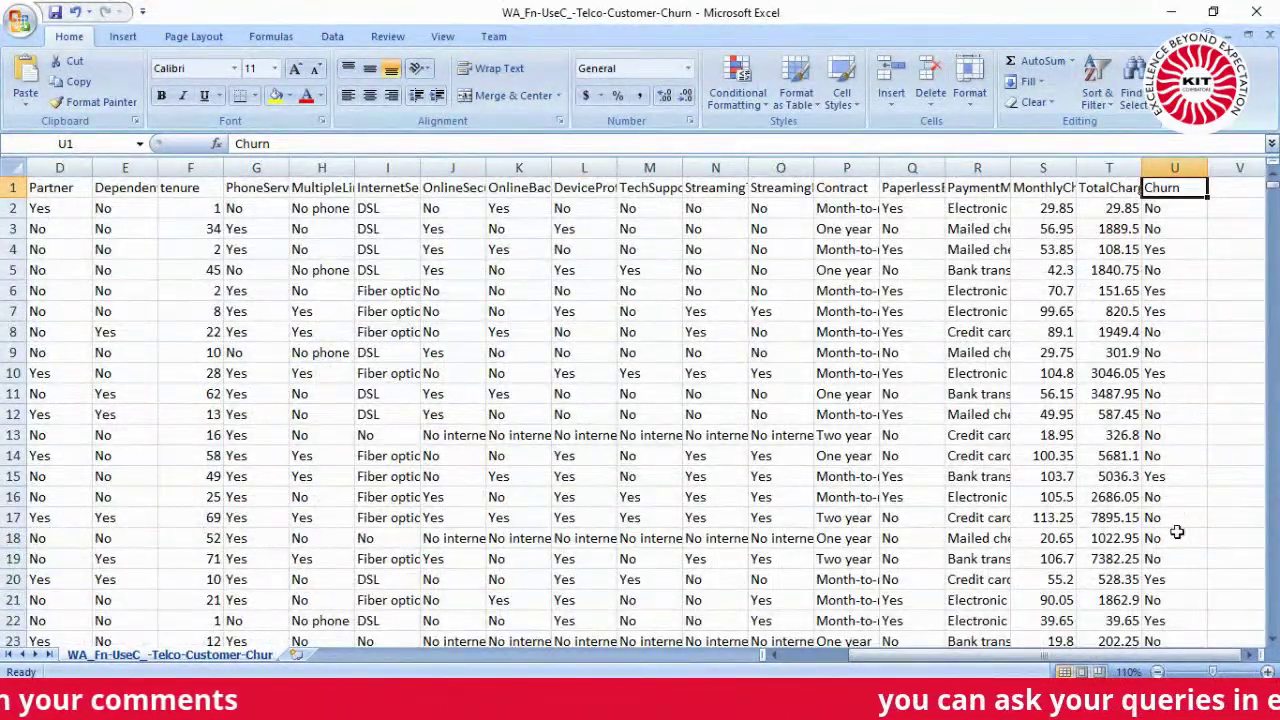
key(Down)
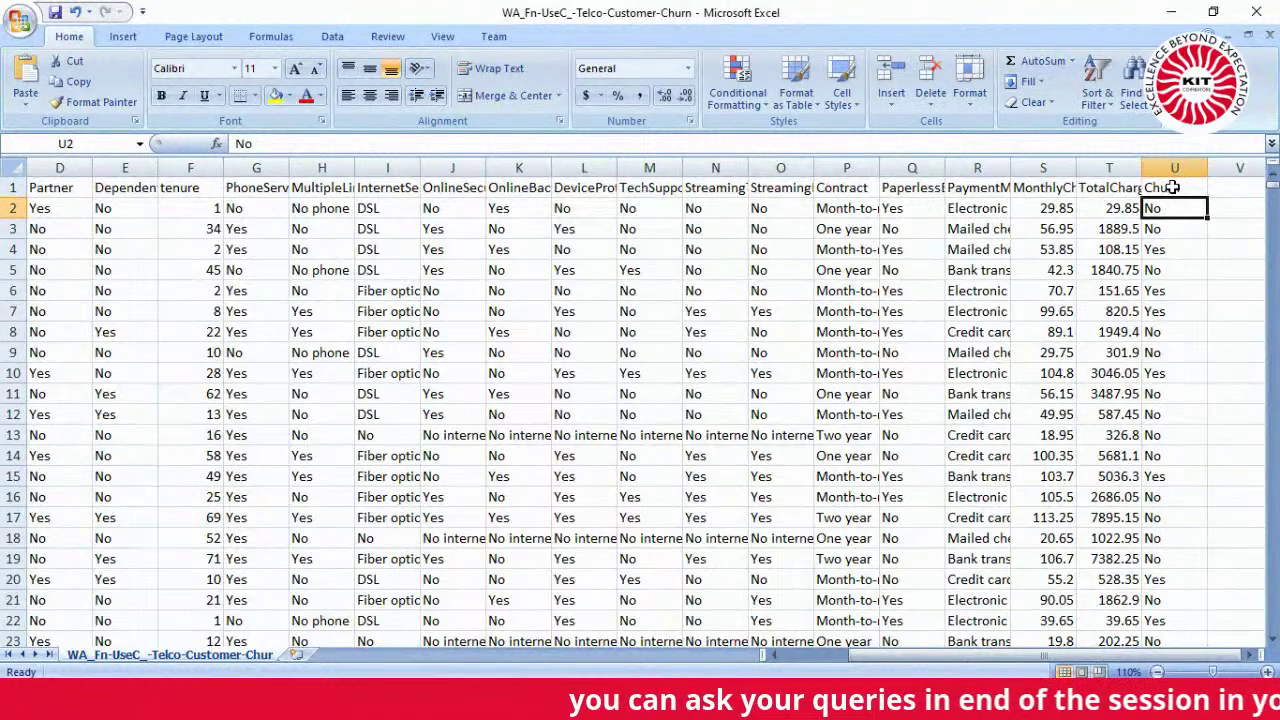
click(1172, 187)
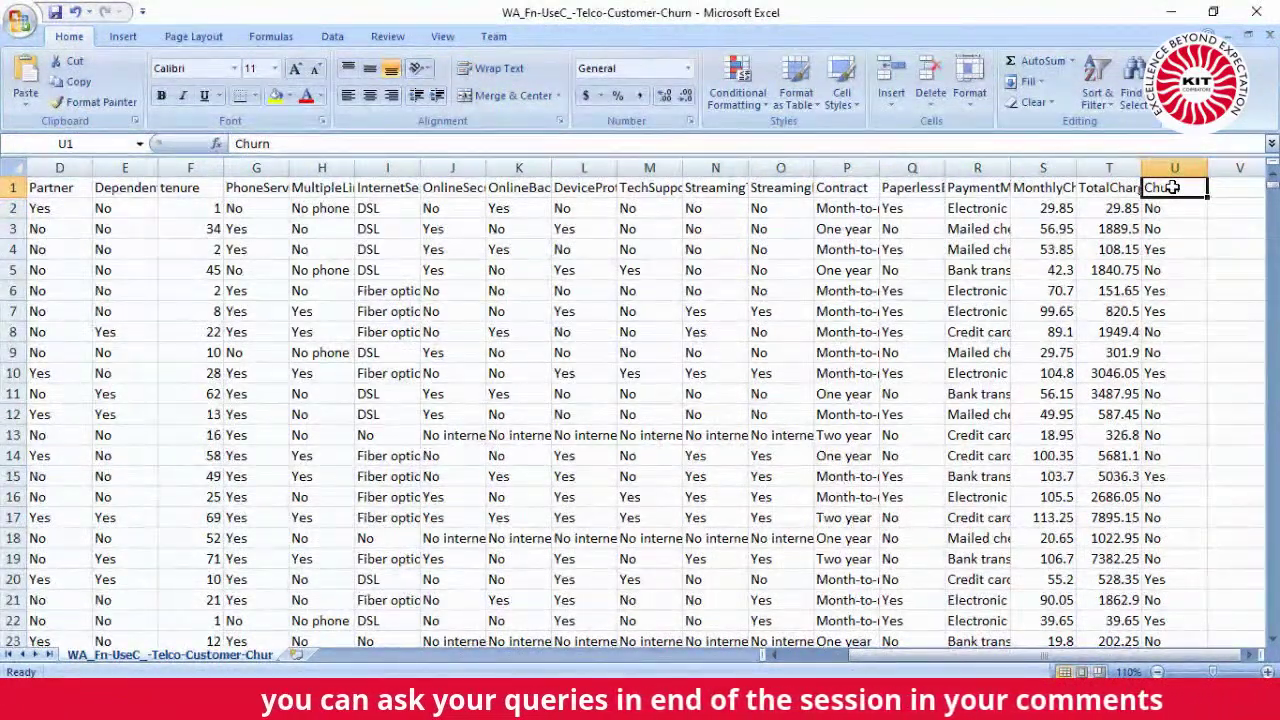
ctrl+scroll(1172, 187, down, 1)
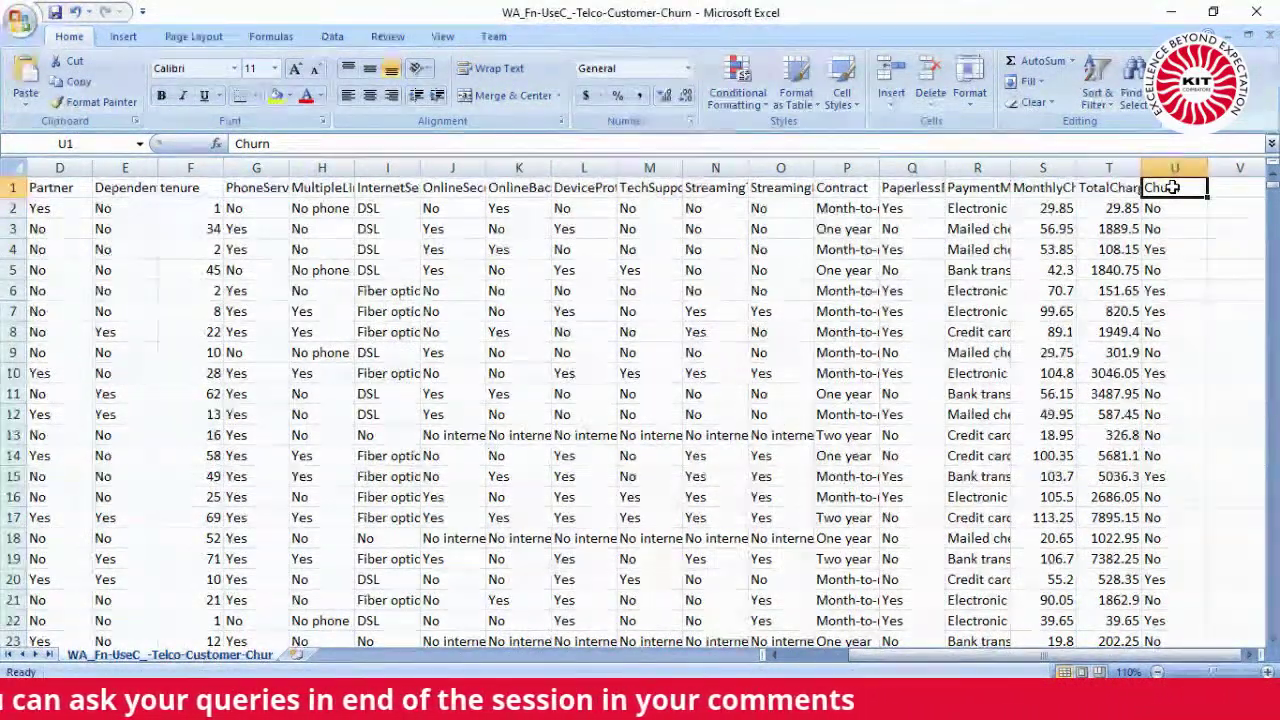
ctrl+scroll(1172, 187, up, 1)
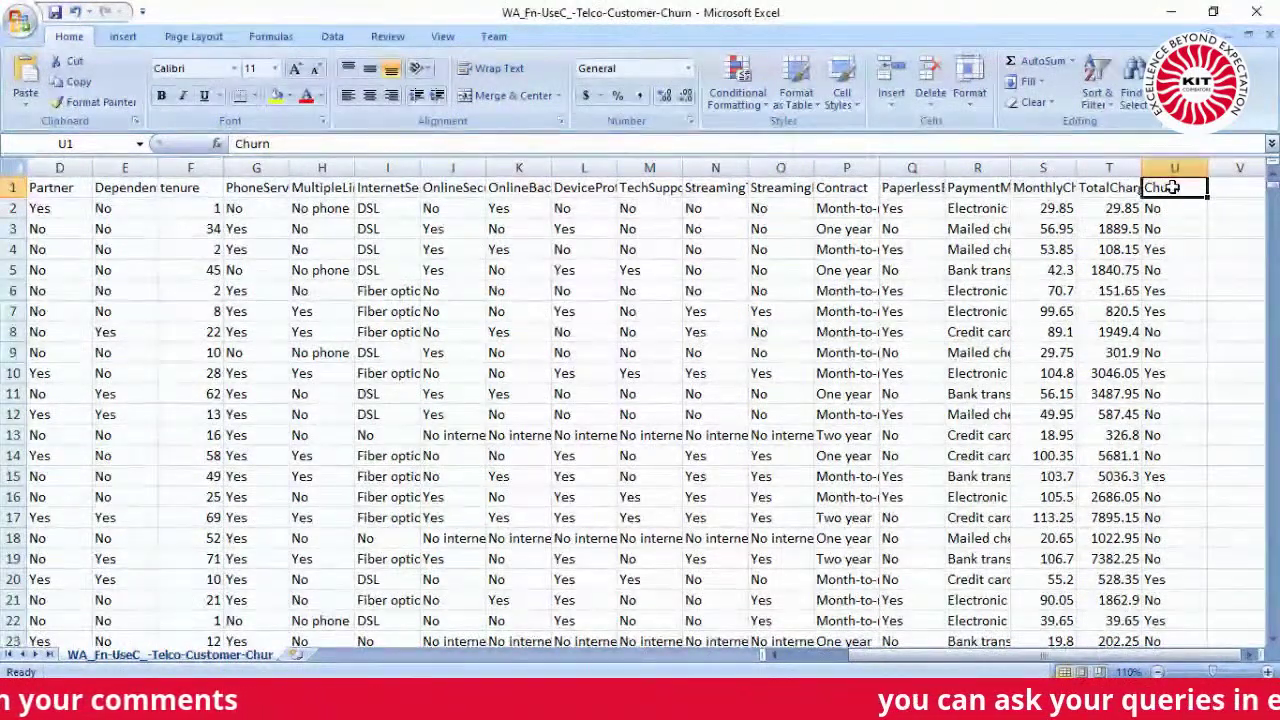
ctrl+scroll(1172, 187, down, 1)
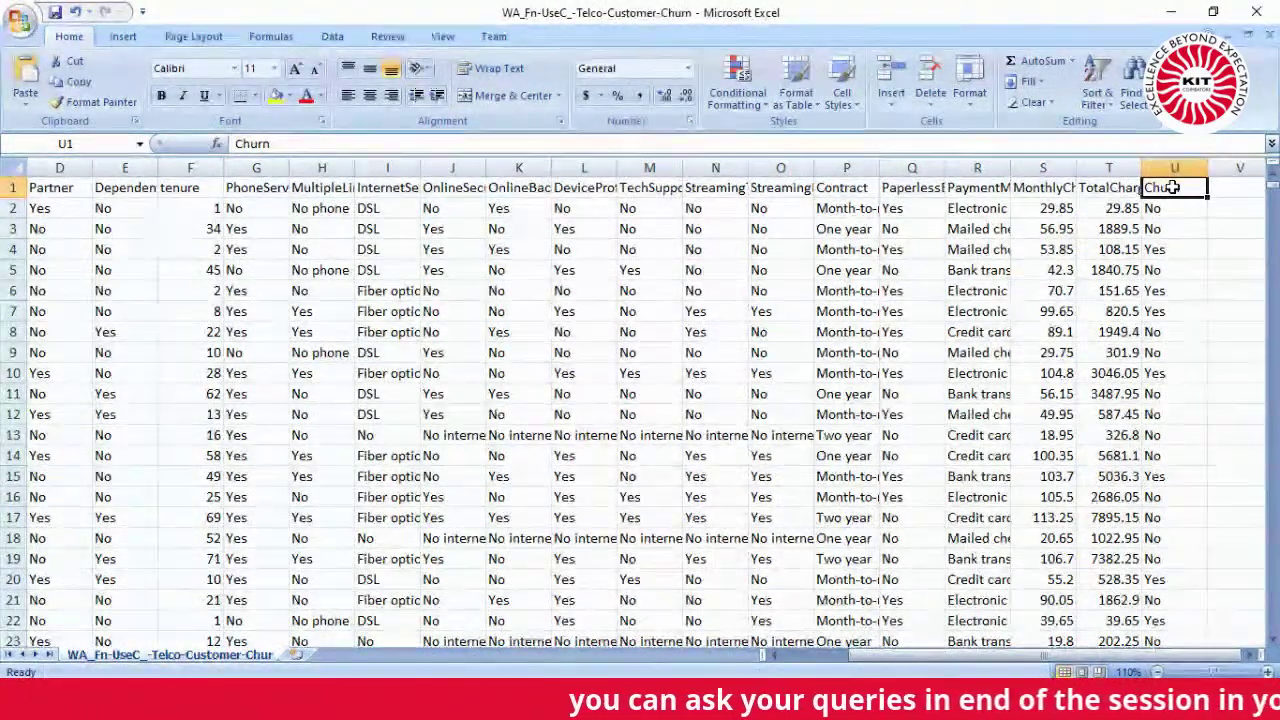
key(Down)
key(Down)
ctrl+scroll(1172, 187, up, 1)
ctrl+scroll(1172, 187, down, 1)
key(Down)
key(Down)
key(Down)
key(Down)
ctrl+scroll(1172, 187, up, 1)
key(Down)
key(Down)
key(Down)
key(Down)
key(Down)
key(Down)
key(Down)
key(Down)
key(Down)
key(Down)
key(Down)
key(Down)
key(Down)
key(Down)
key(Down)
key(Down)
key(Down)
key(Down)
key(Down)
key(Down)
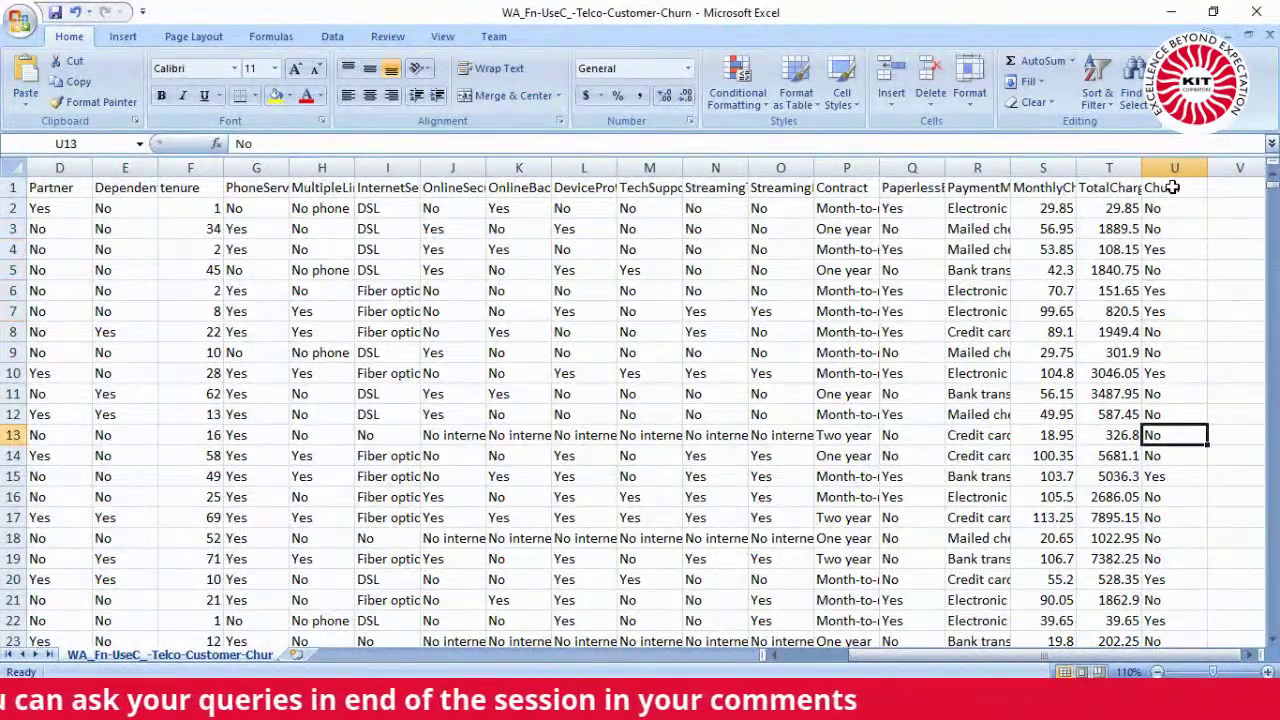
ctrl+scroll(1172, 187, down, 1)
key(Down)
key(Down)
key(Down)
key(Down)
key(Down)
key(Down)
key(Down)
key(Down)
key(Down)
key(Down)
key(Down)
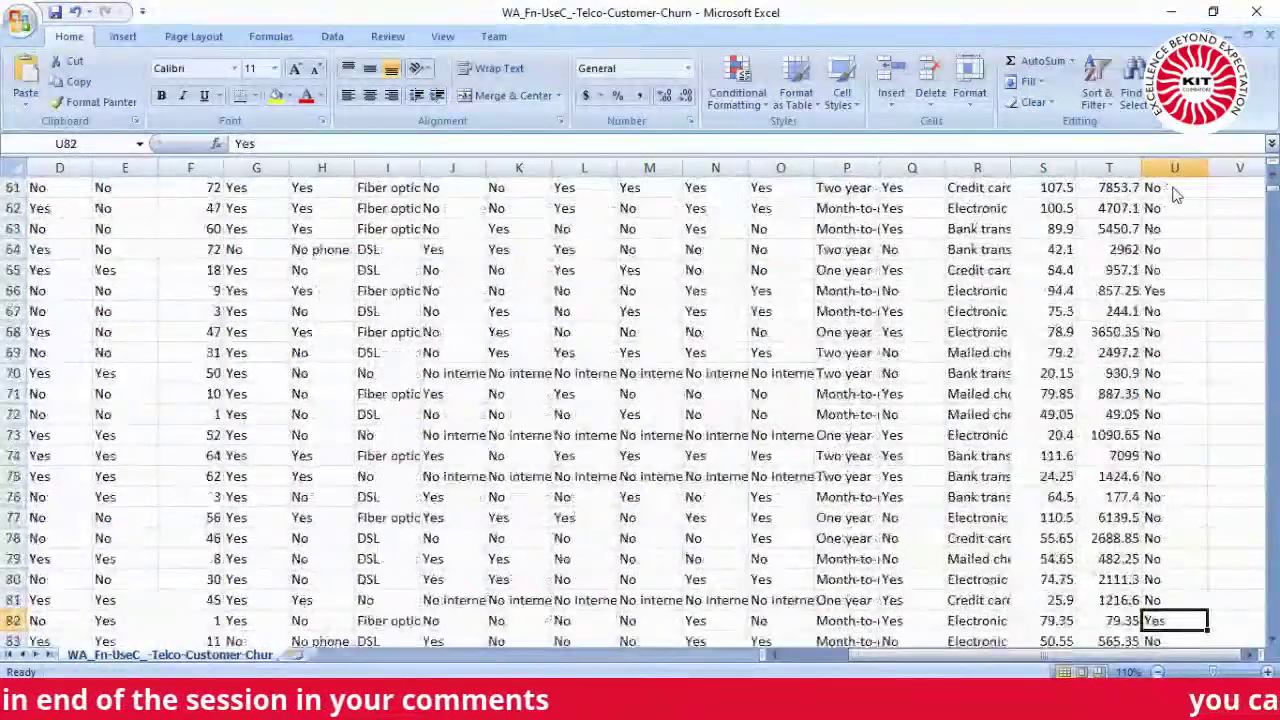
ctrl+scroll(1172, 187, up, 1)
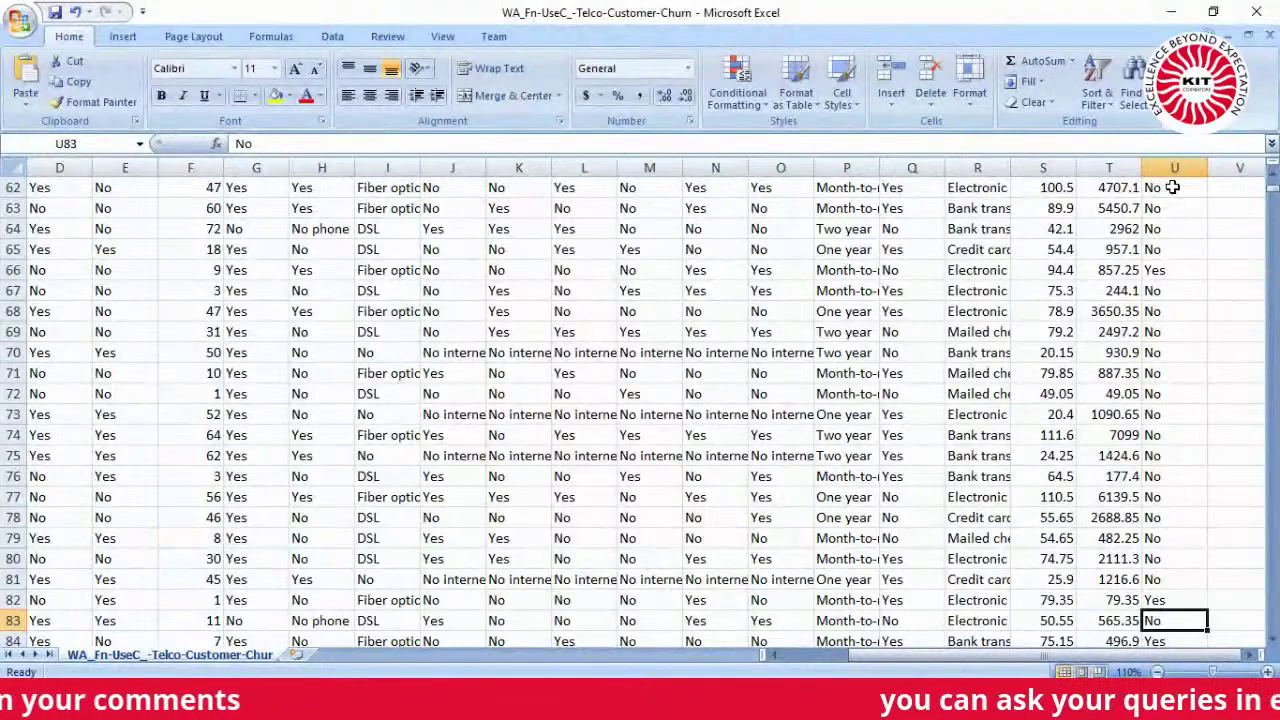
key(Up)
key(Up)
key(Up)
key(Up)
key(Up)
key(Up)
key(Up)
key(Up)
key(Up)
key(Up)
key(Up)
key(Up)
key(Up)
key(Up)
key(Up)
key(Up)
key(Up)
key(Up)
key(Up)
key(Up)
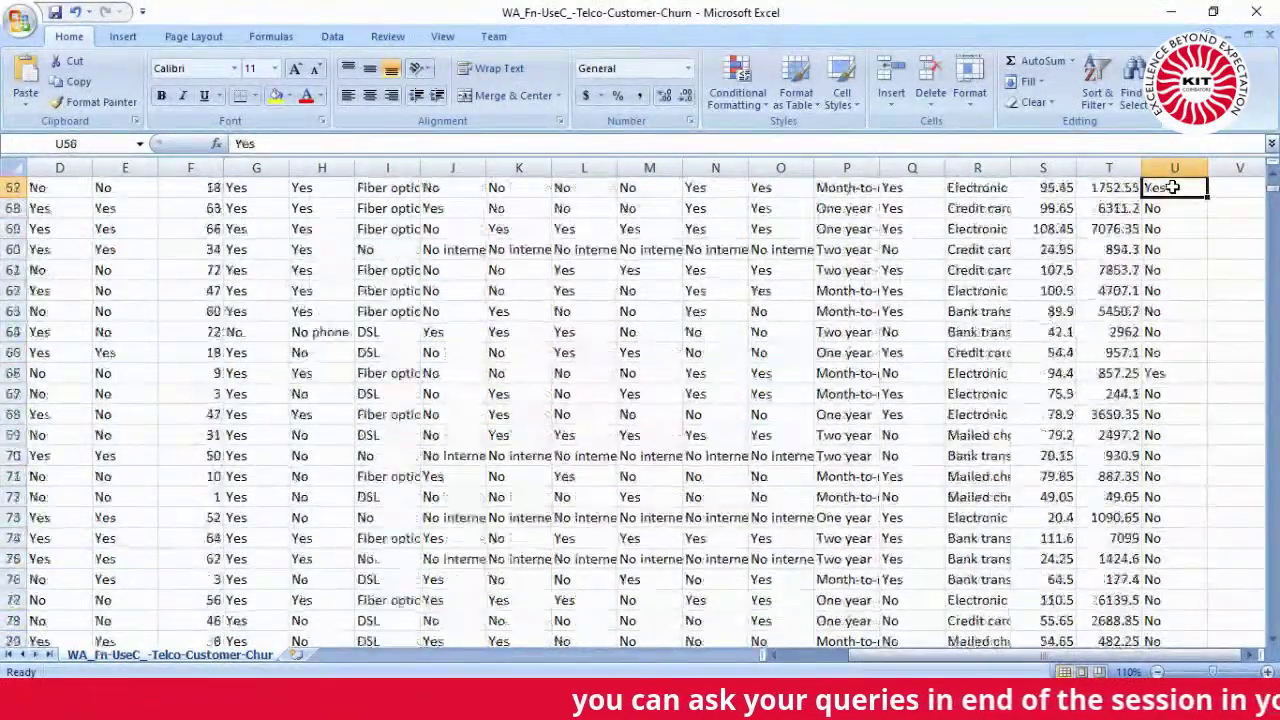
key(Up)
key(Up)
key(Up)
key(Up)
key(Up)
key(Up)
key(Up)
key(Up)
key(Up)
key(Up)
key(Up)
key(Up)
key(Up)
key(Up)
key(Up)
key(Up)
key(Up)
key(Up)
key(Up)
key(Up)
- Change the Churn value of the first customer record, cell U2, to Maybe
key(Down)
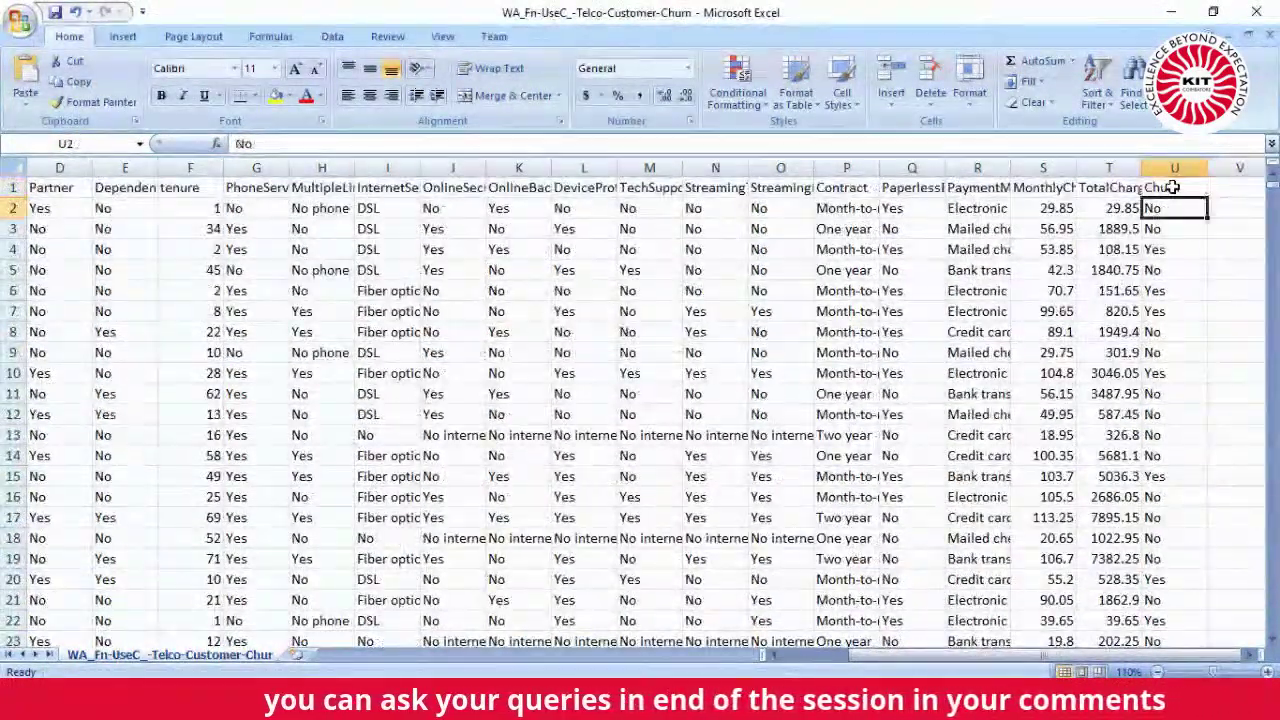
key(Down)
key(Down)
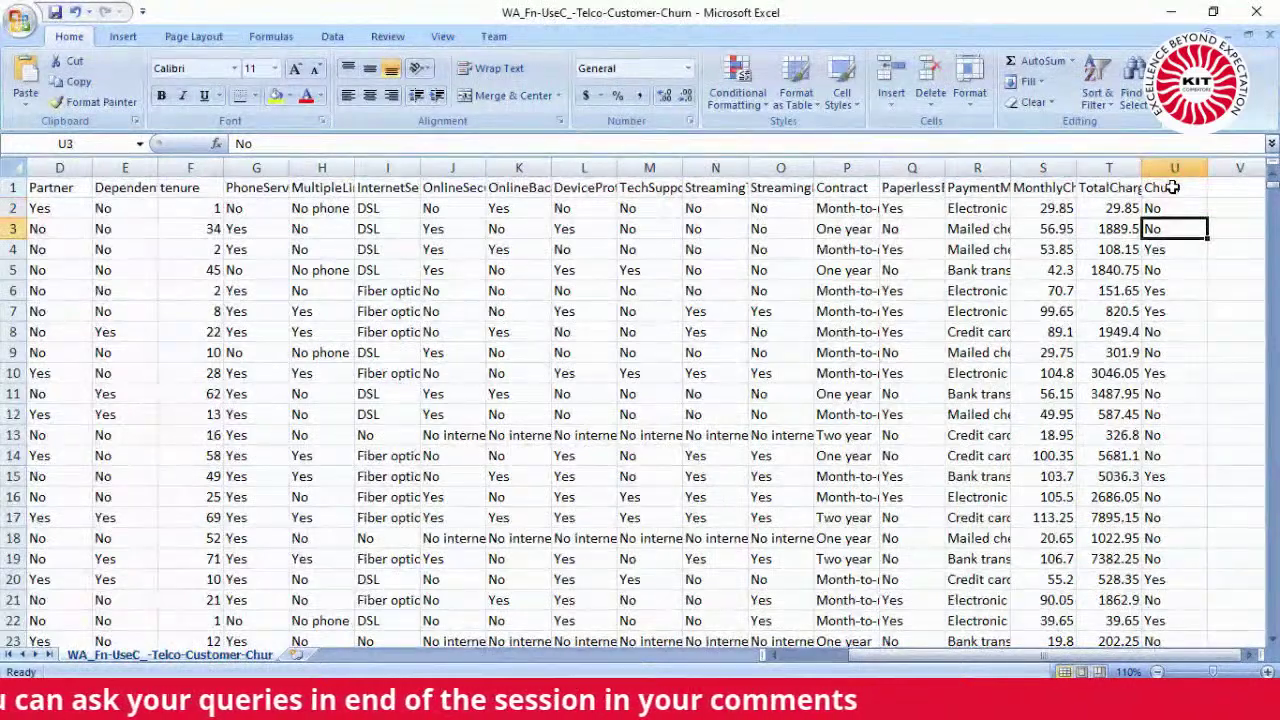
key(Up)
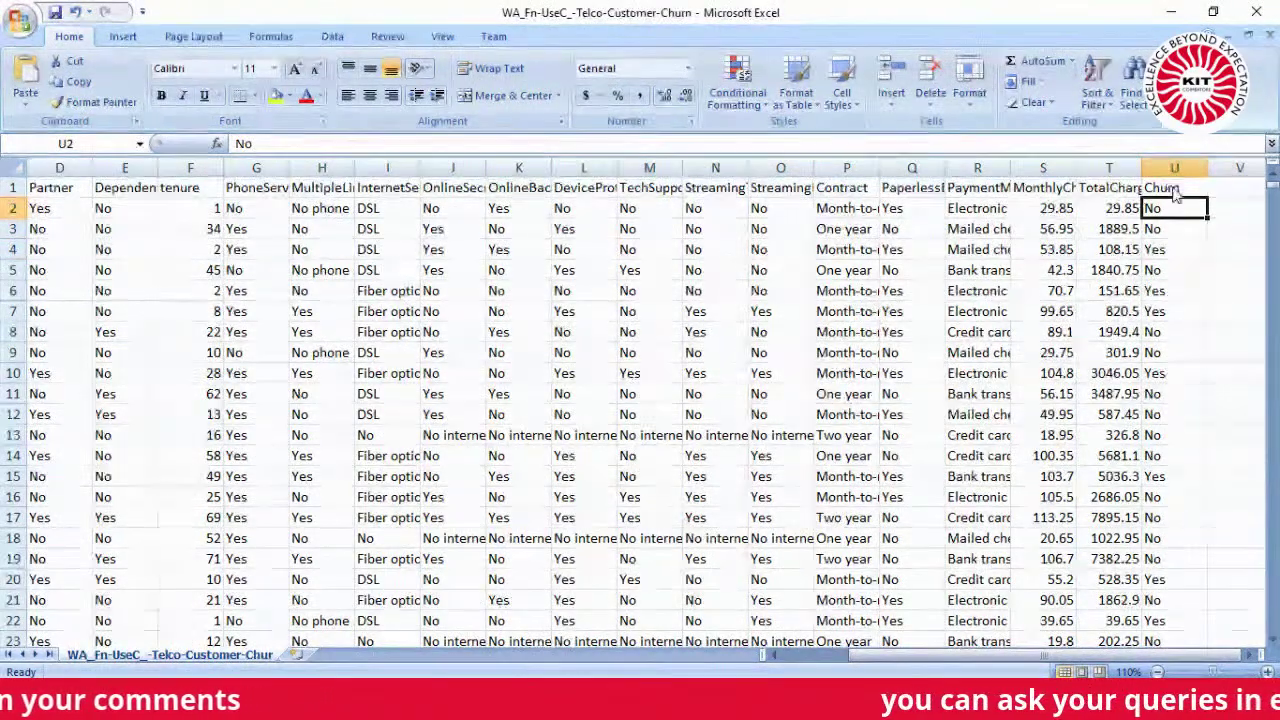
text(May)
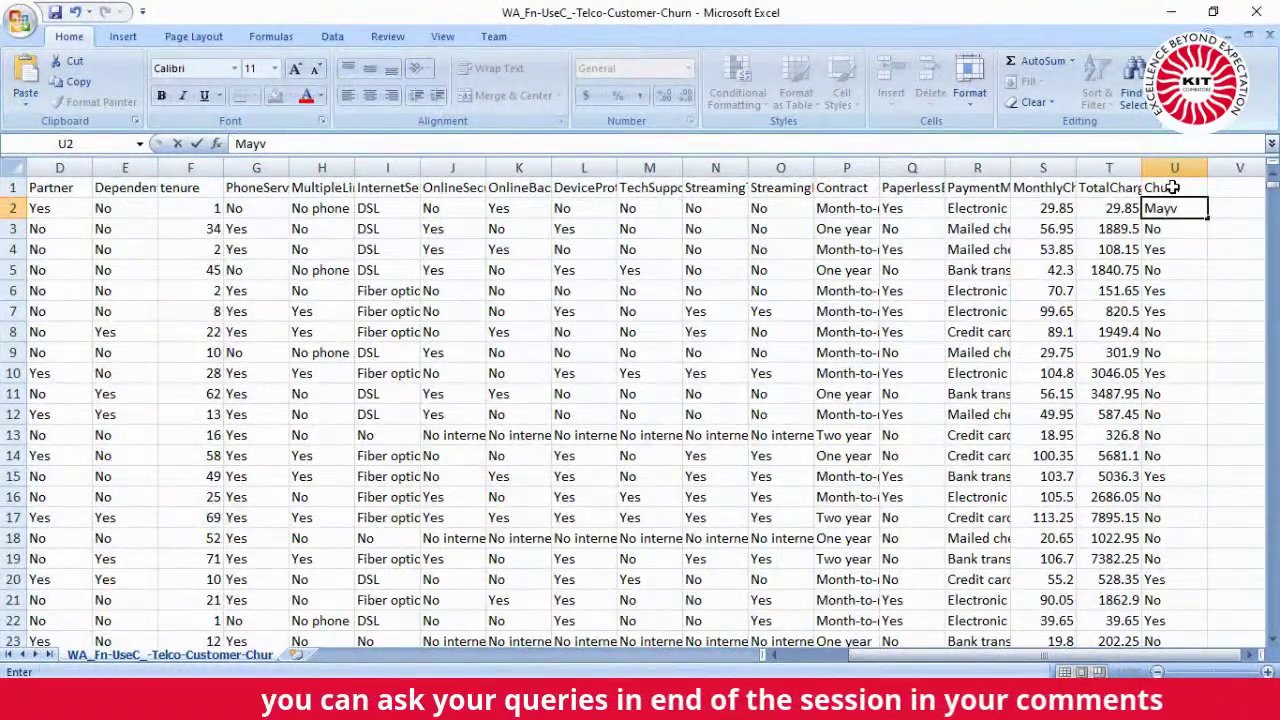
text(be)
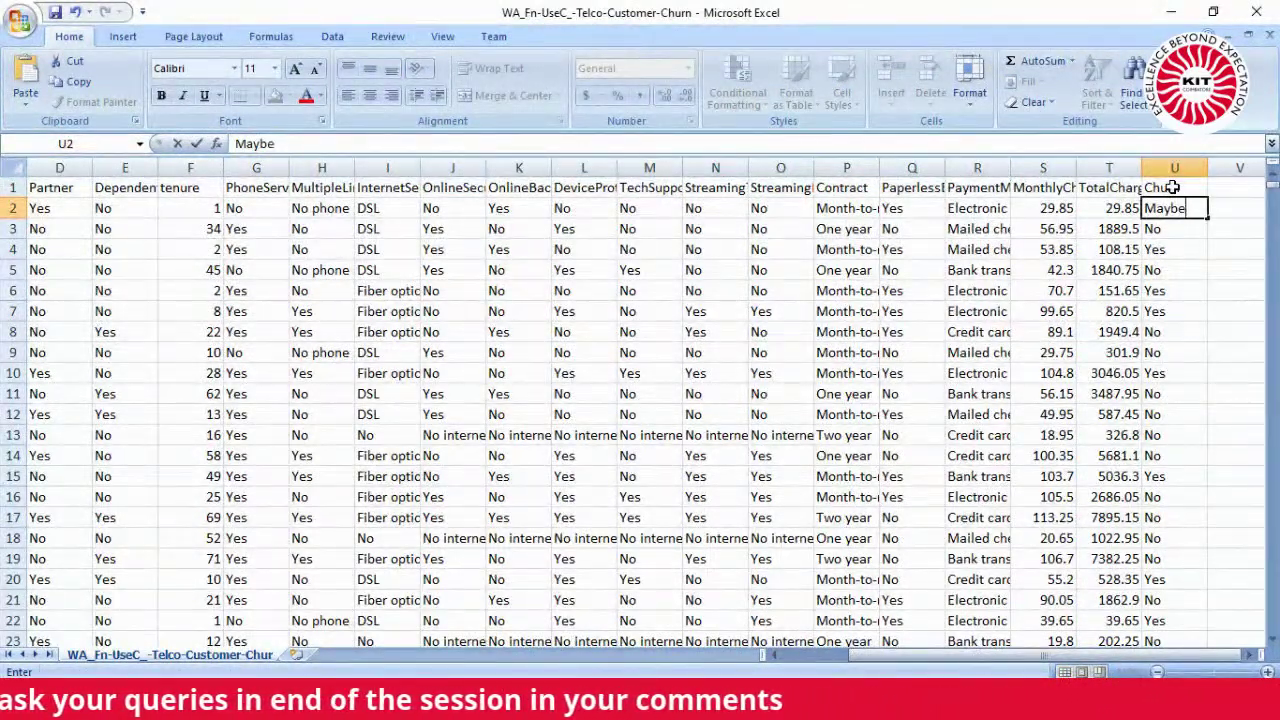
key(Return)
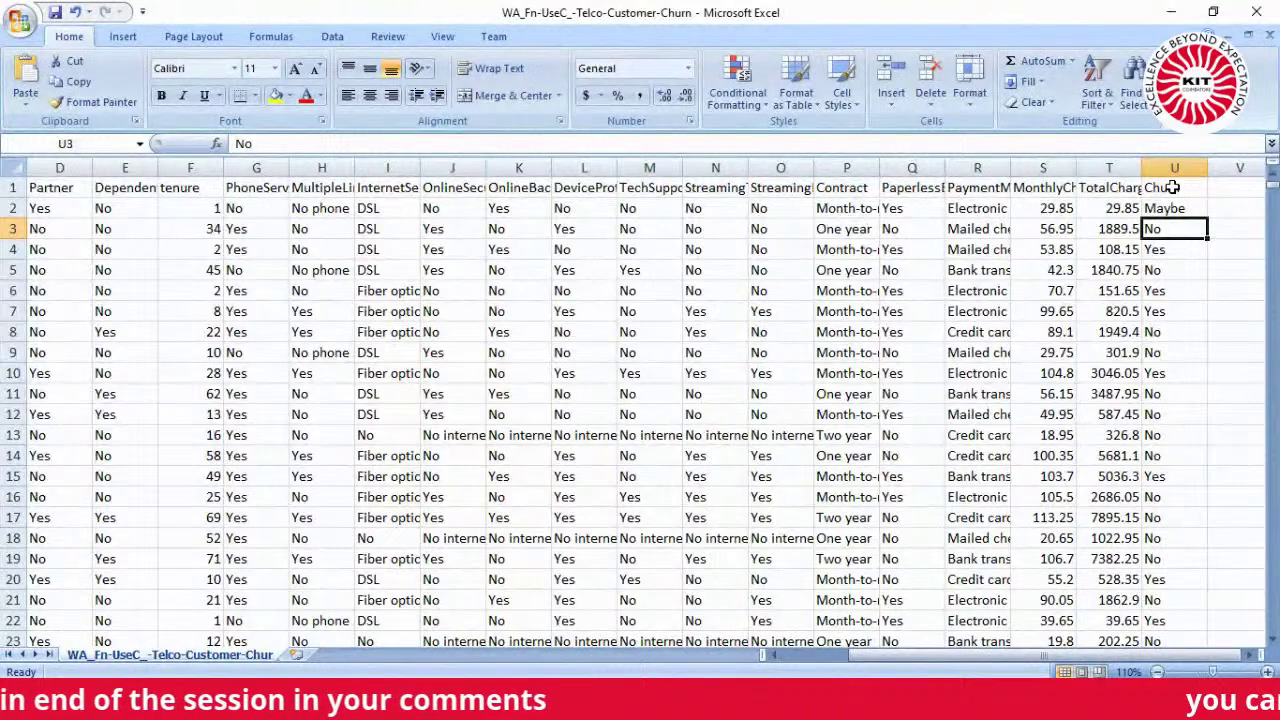
key(Down)
key(Up)
key(Up)
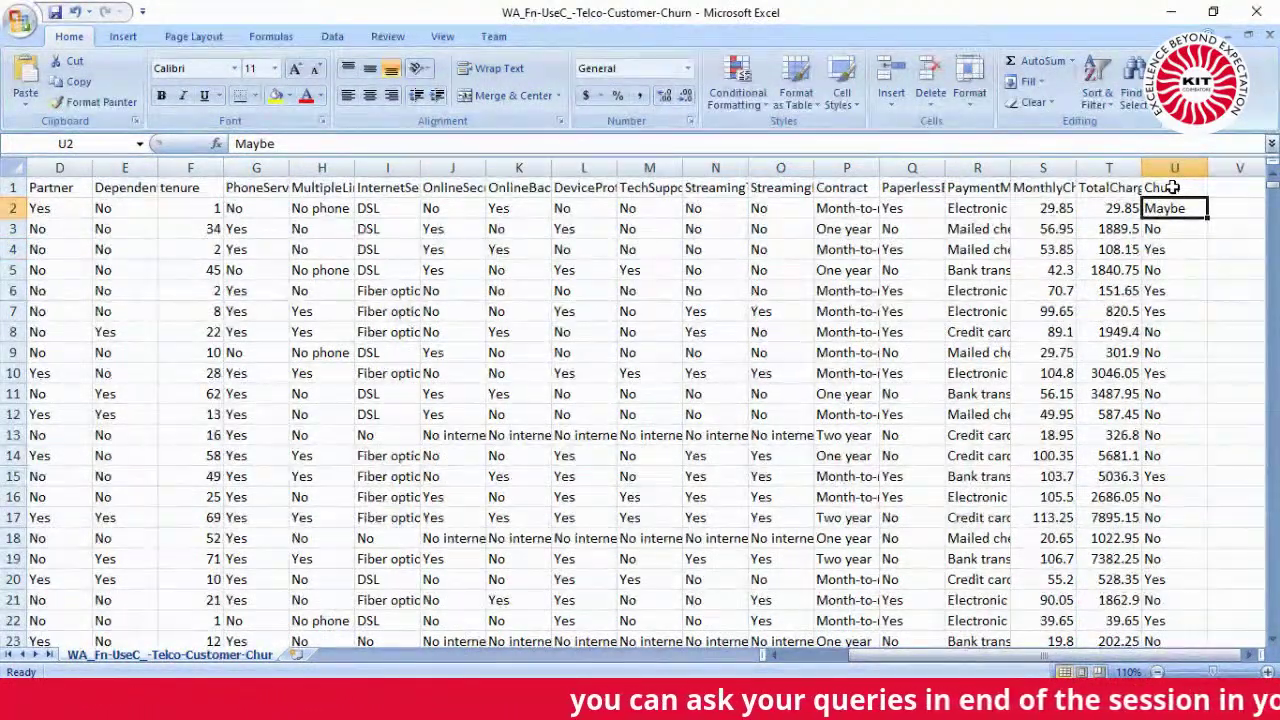
- Select the first customer's whole record from customerID through Churn, A2:U2
key(Left)
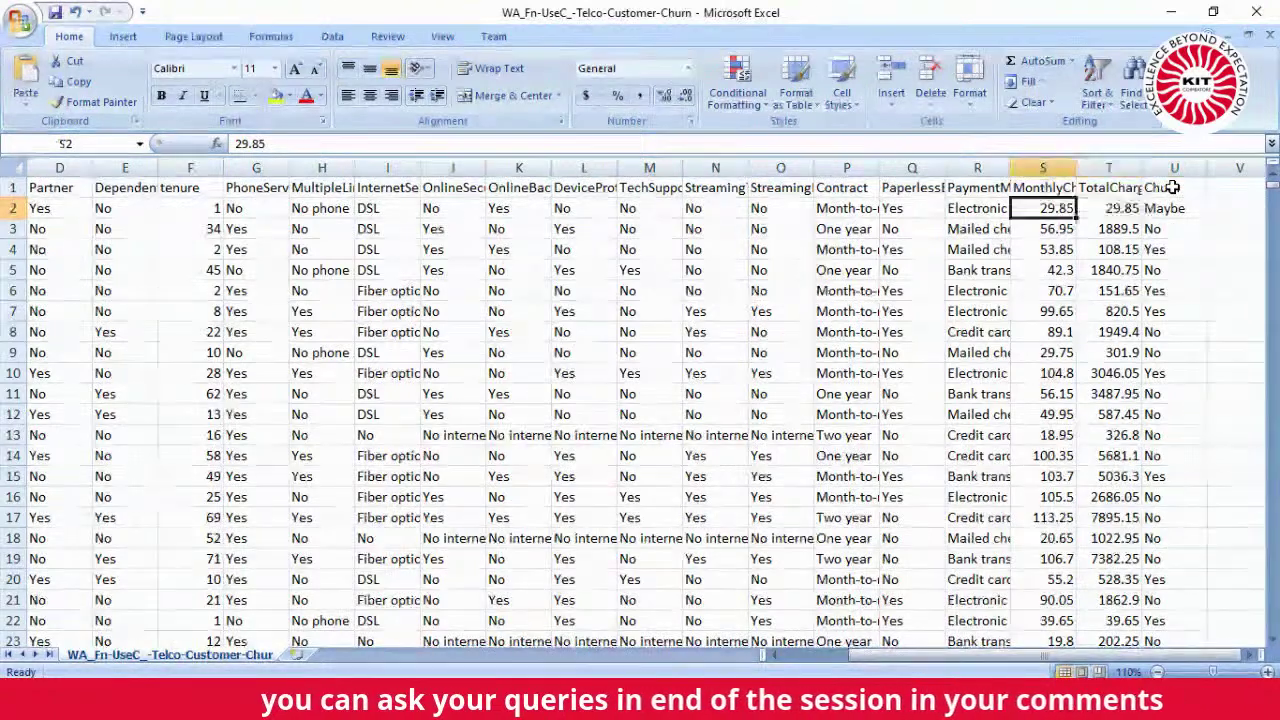
key(Home)
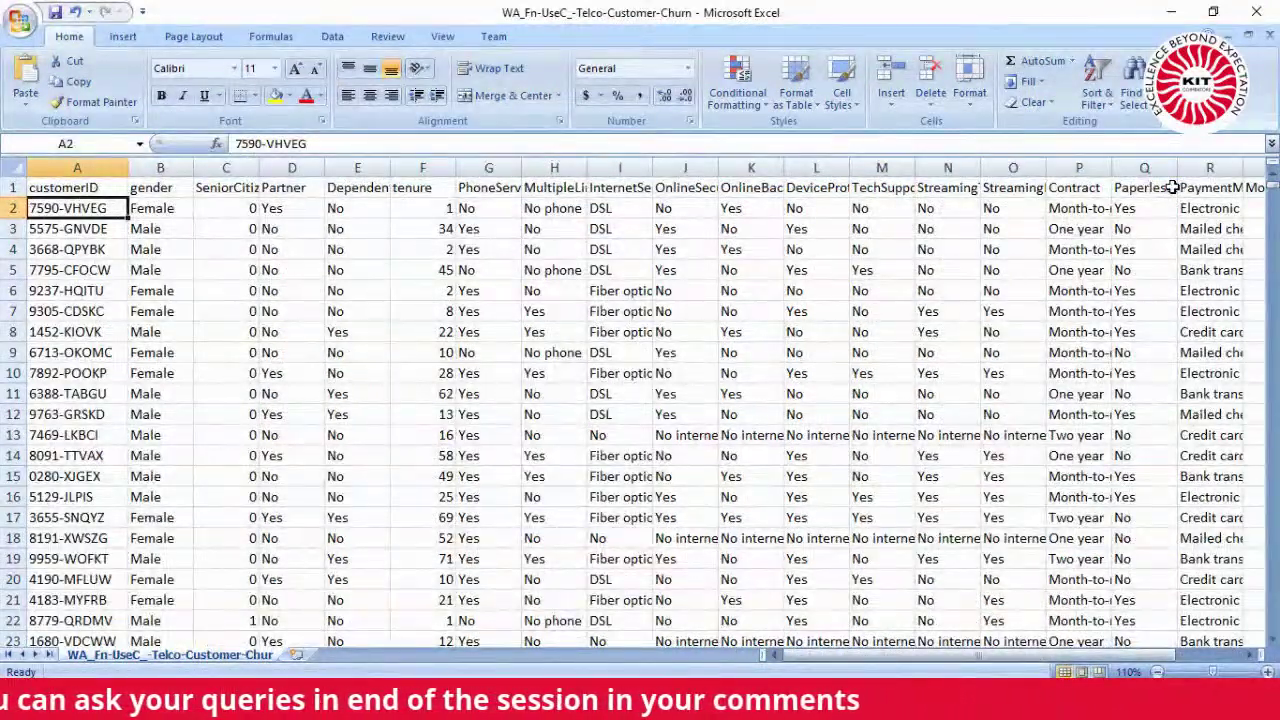
key(shift+Right)
key(shift+Right)
key(shift+Right)
key(shift+Right)
key(shift+Right)
key(shift+Right)
key(shift+Right)
key(shift+Right)
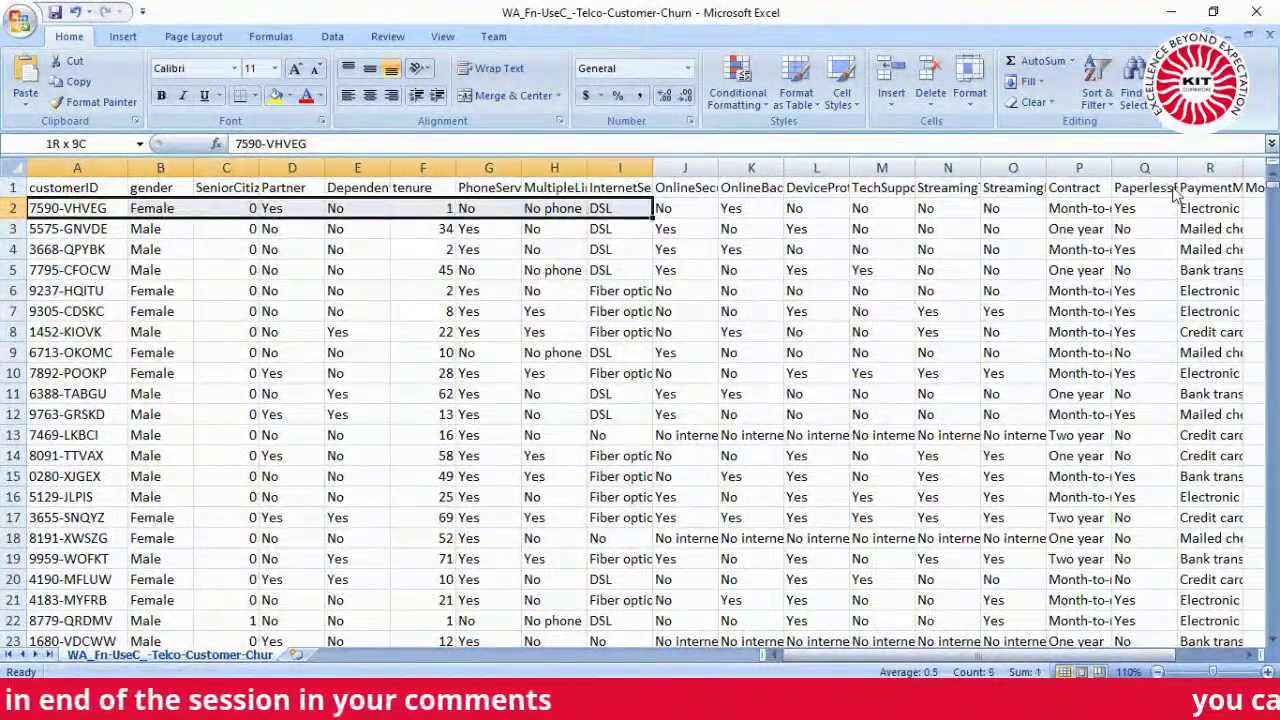
key(shift+Right)
key(shift+Right)
key(shift+Right)
key(shift+Right)
key(shift+Right)
key(shift+Right)
key(shift+Right)
key(shift+Right)
key(shift+Right)
key(shift+Right)
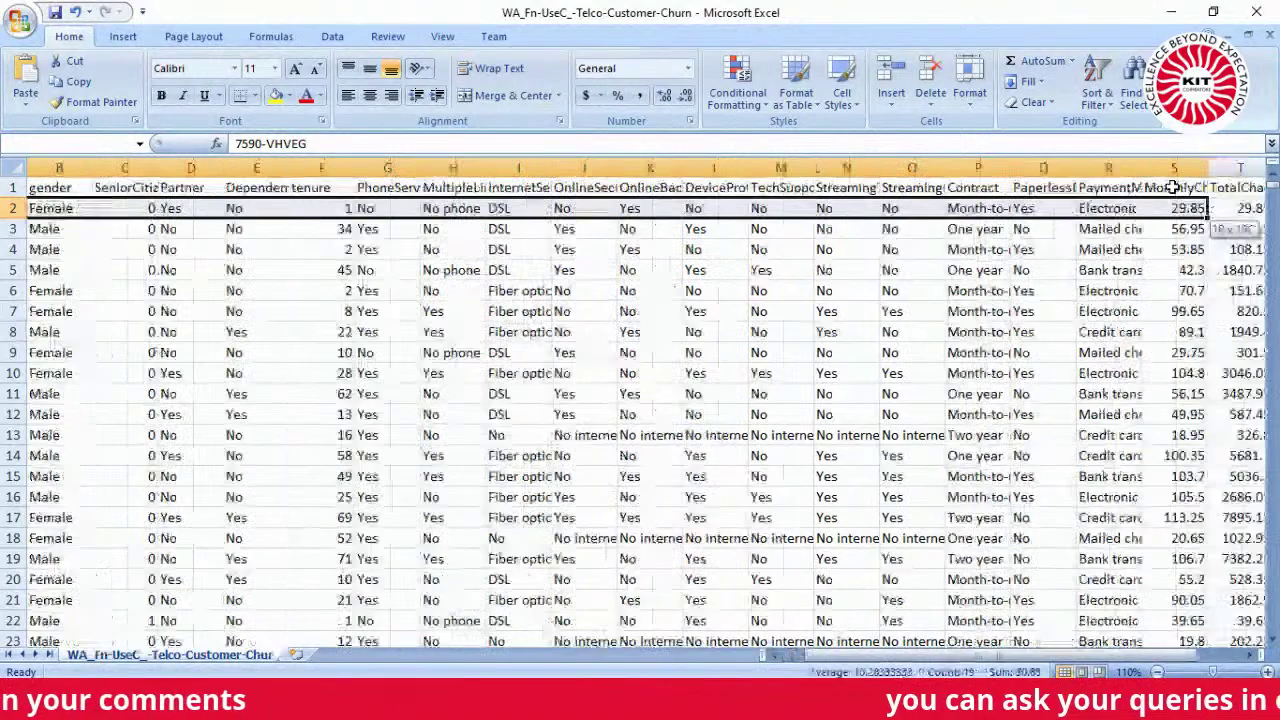
key(shift+Right)
key(shift+Right)
key(shift+Right)
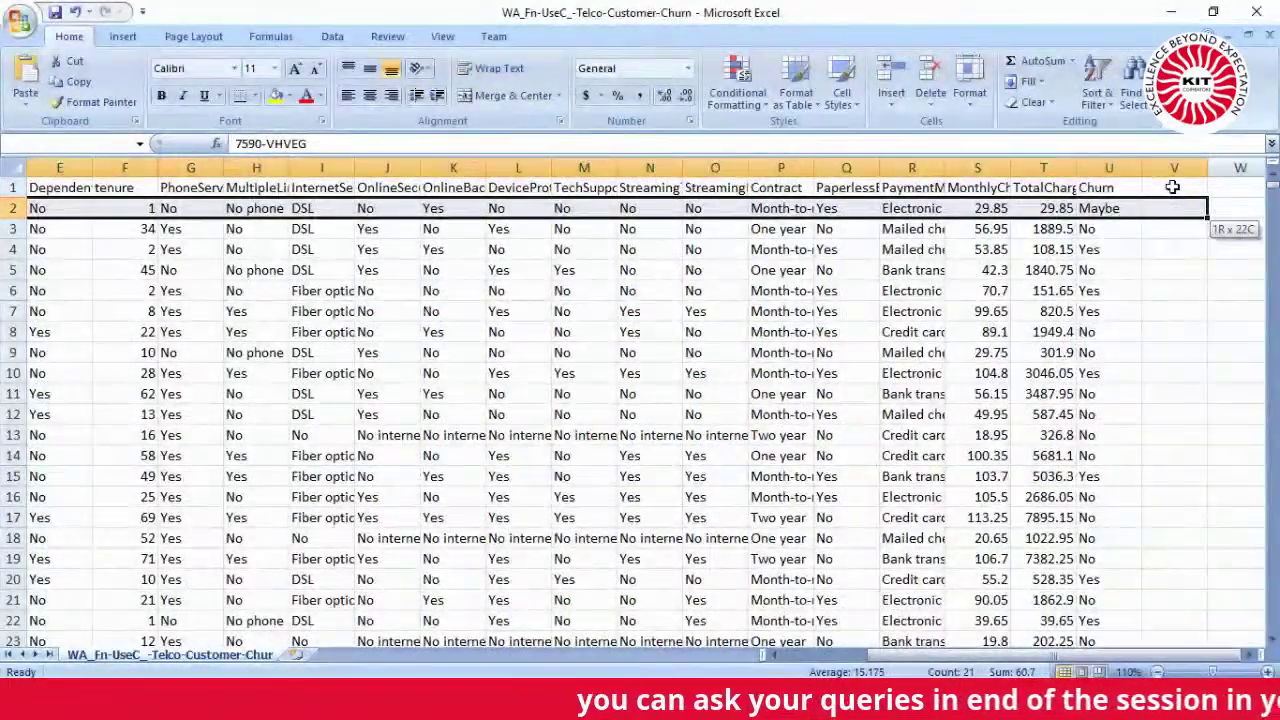
key(shift+Left)
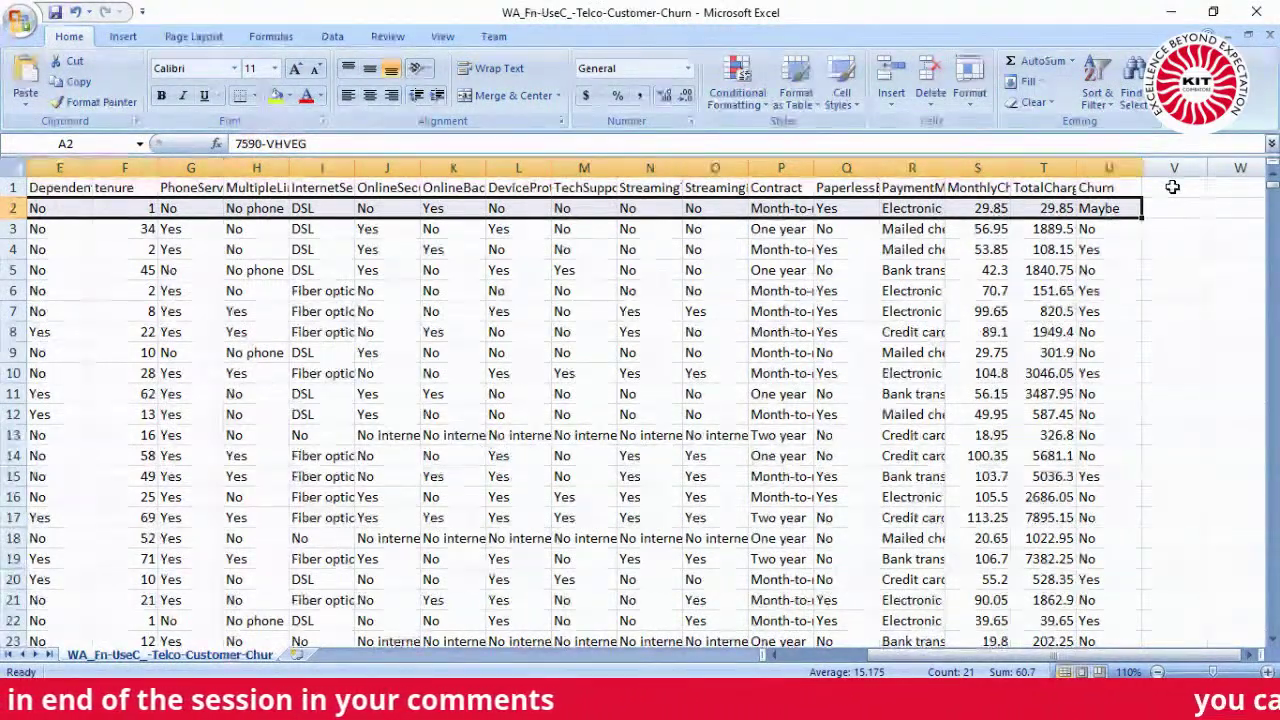
- Examine the first record's fields one by one from customerID to Churn, and the second record's charges and Churn value
key(Home)
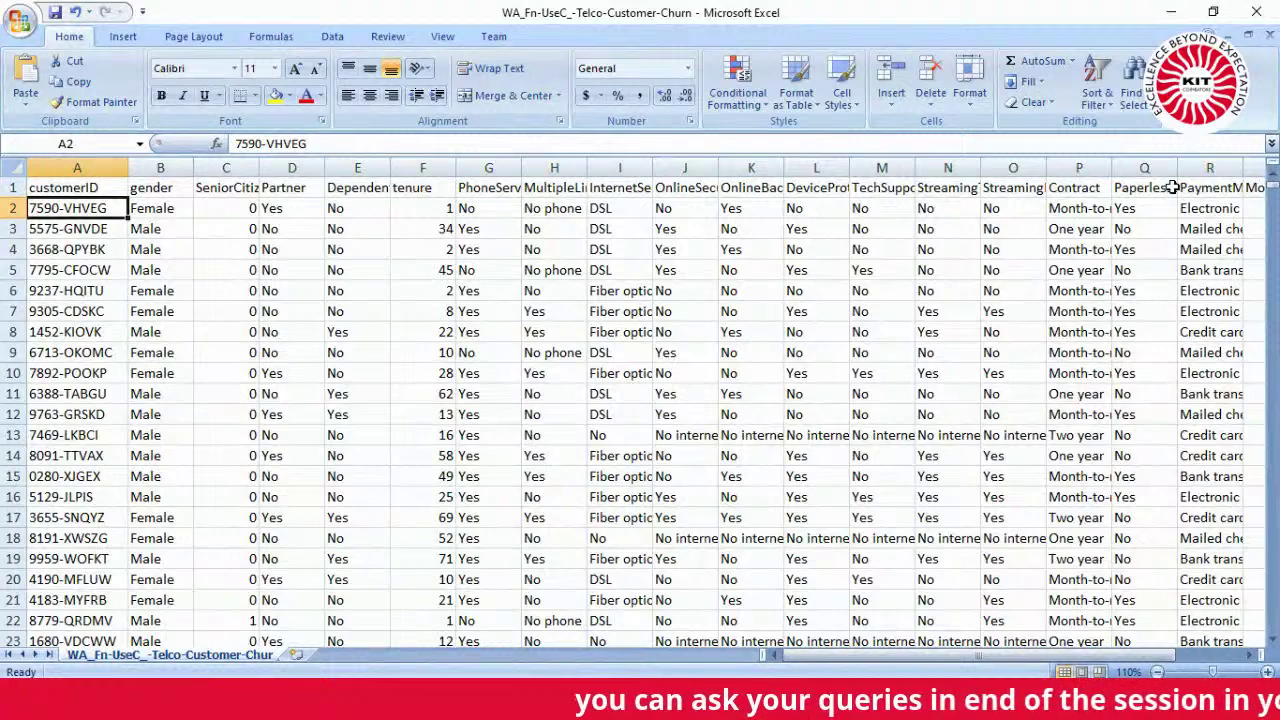
key(Right)
key(Right)
key(Right)
key(Right)
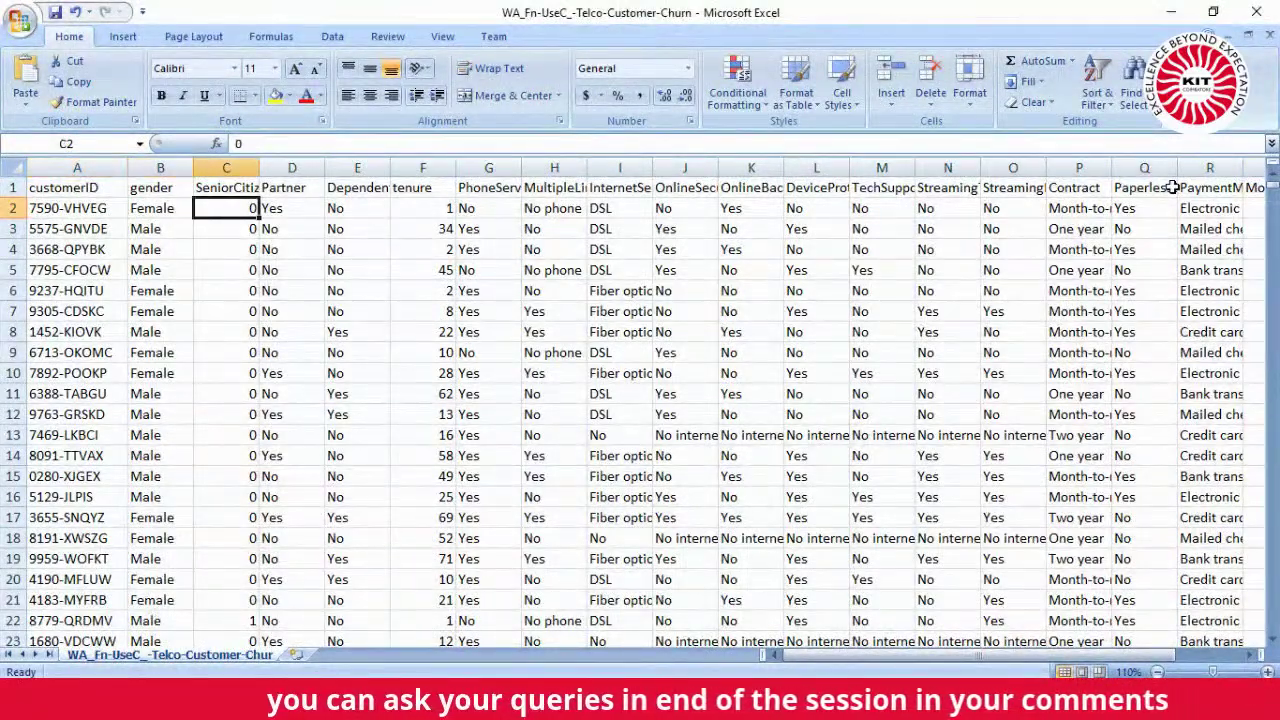
key(Left)
key(Left)
key(Left)
key(Left)
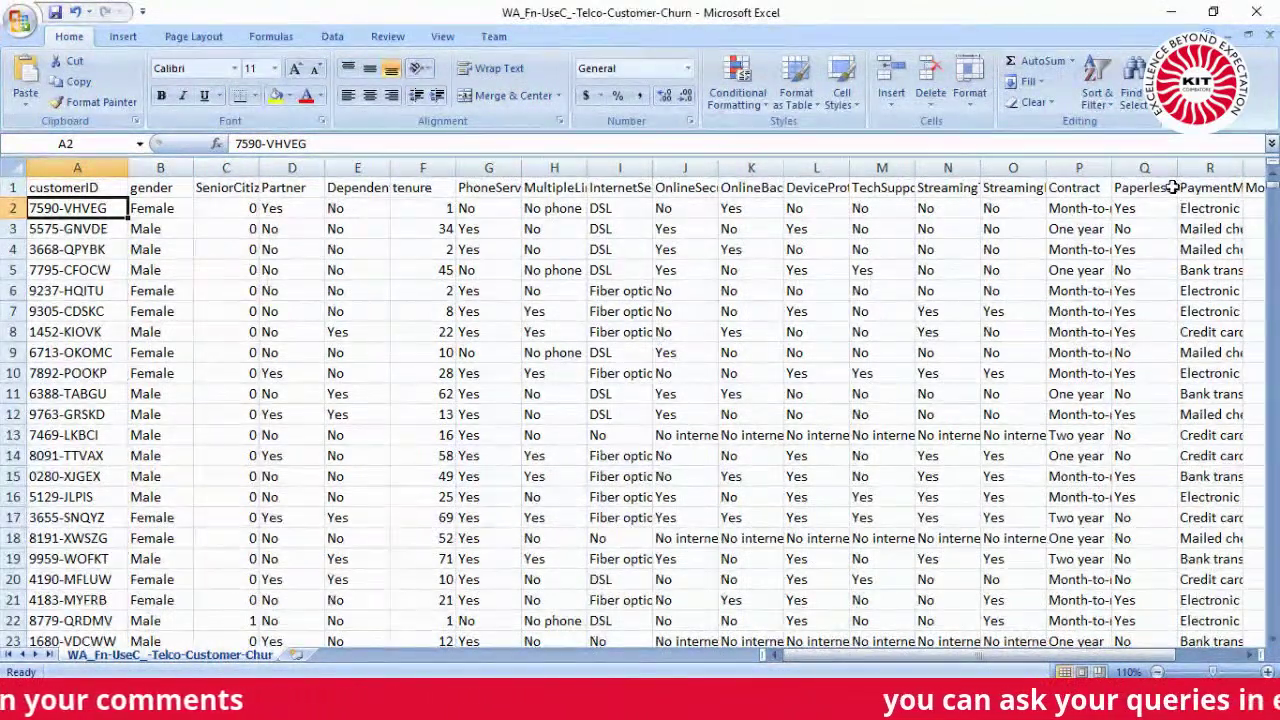
key(Right)
key(Right)
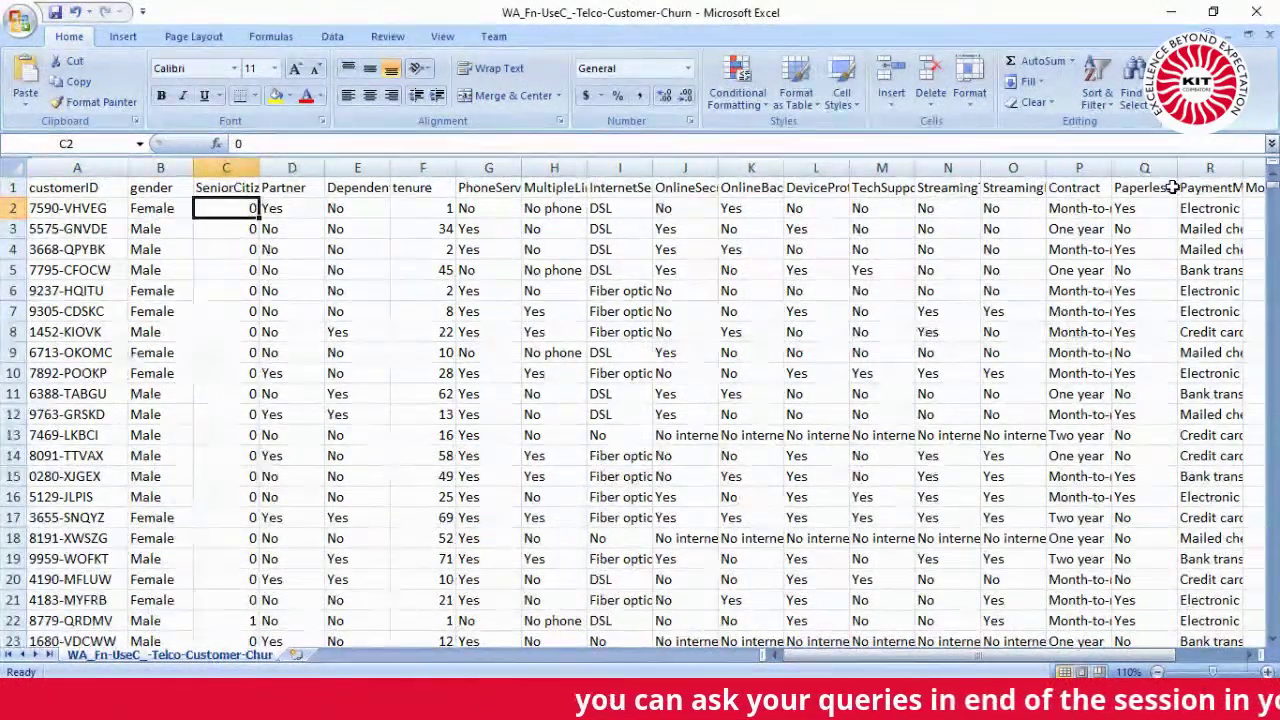
key(Right)
key(Right)
key(Right)
key(Right)
key(Right)
key(Right)
key(Right)
key(Right)
key(Right)
key(Right)
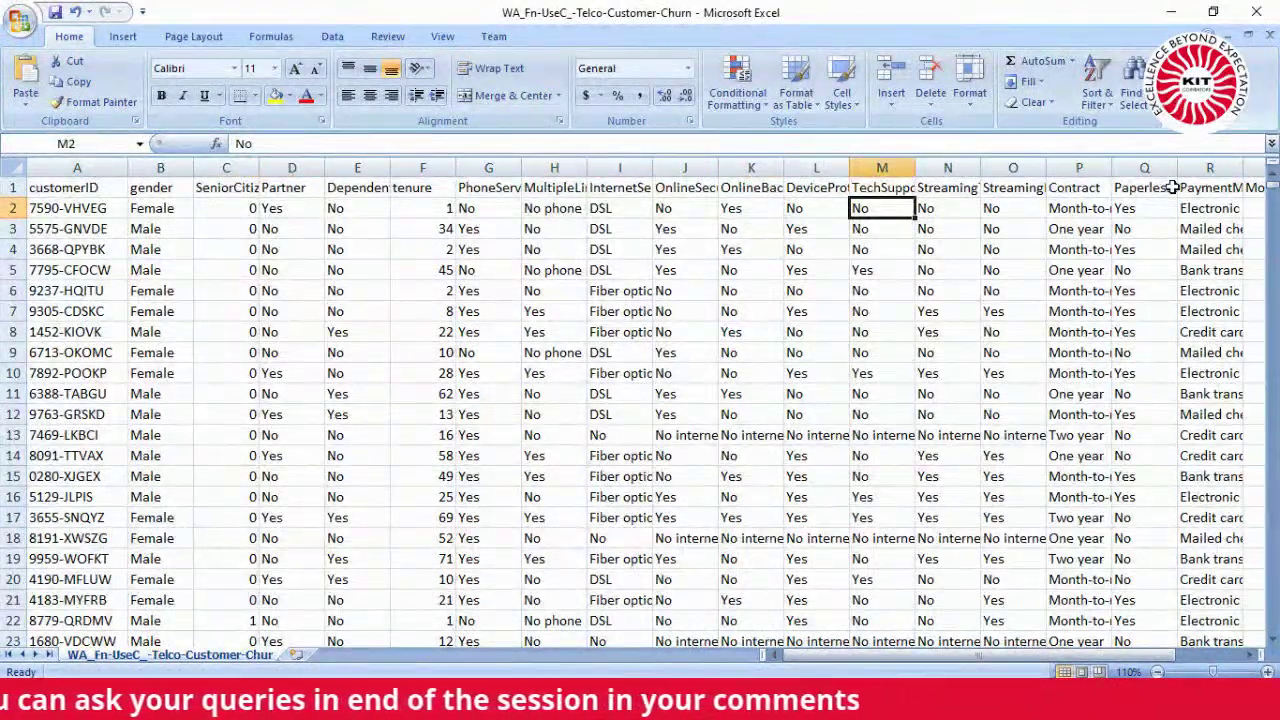
key(Right)
key(Right)
key(Right)
key(Right)
key(Right)
key(Right)
key(Right)
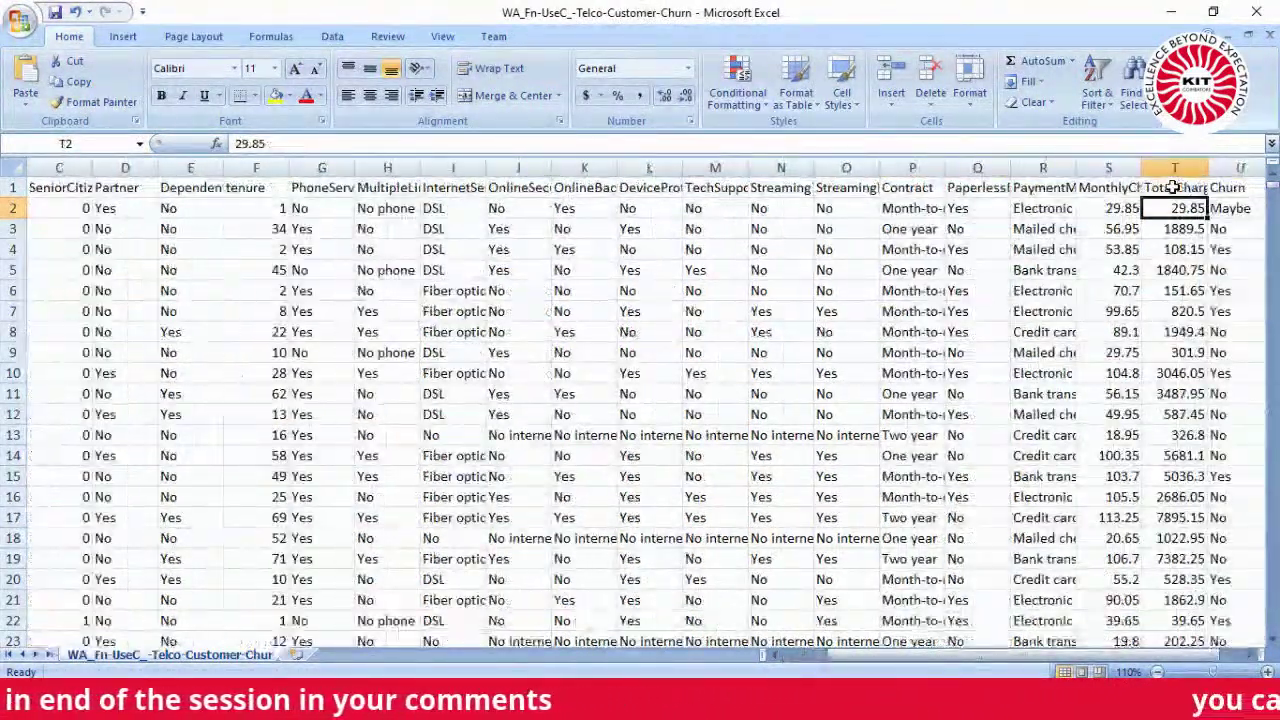
key(Right)
key(Left)
key(Left)
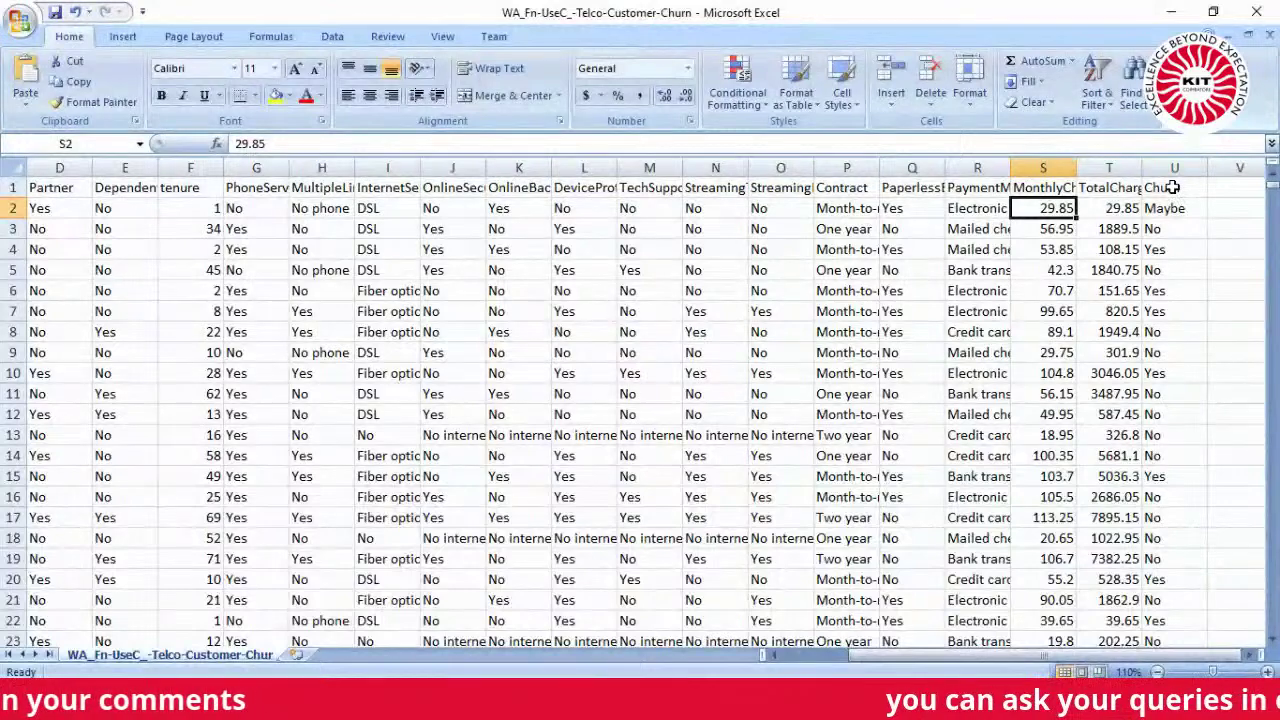
key(Down)
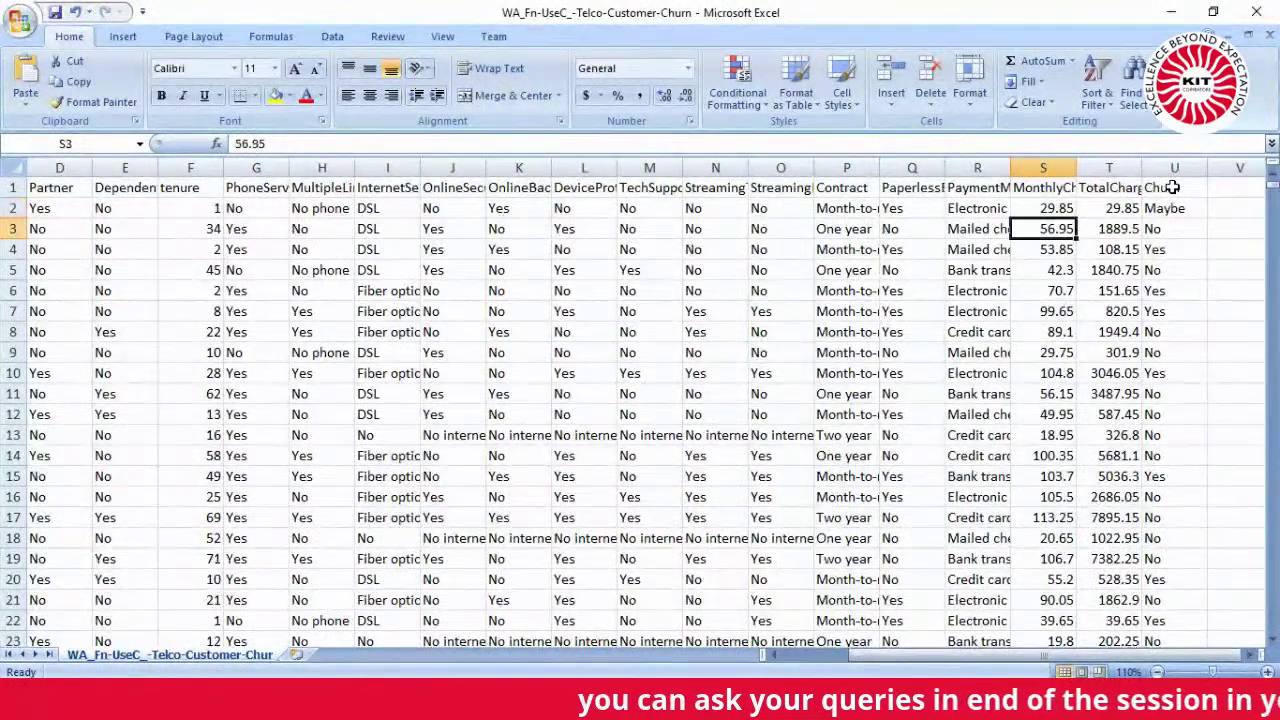
key(Right)
key(Right)
key(Left)
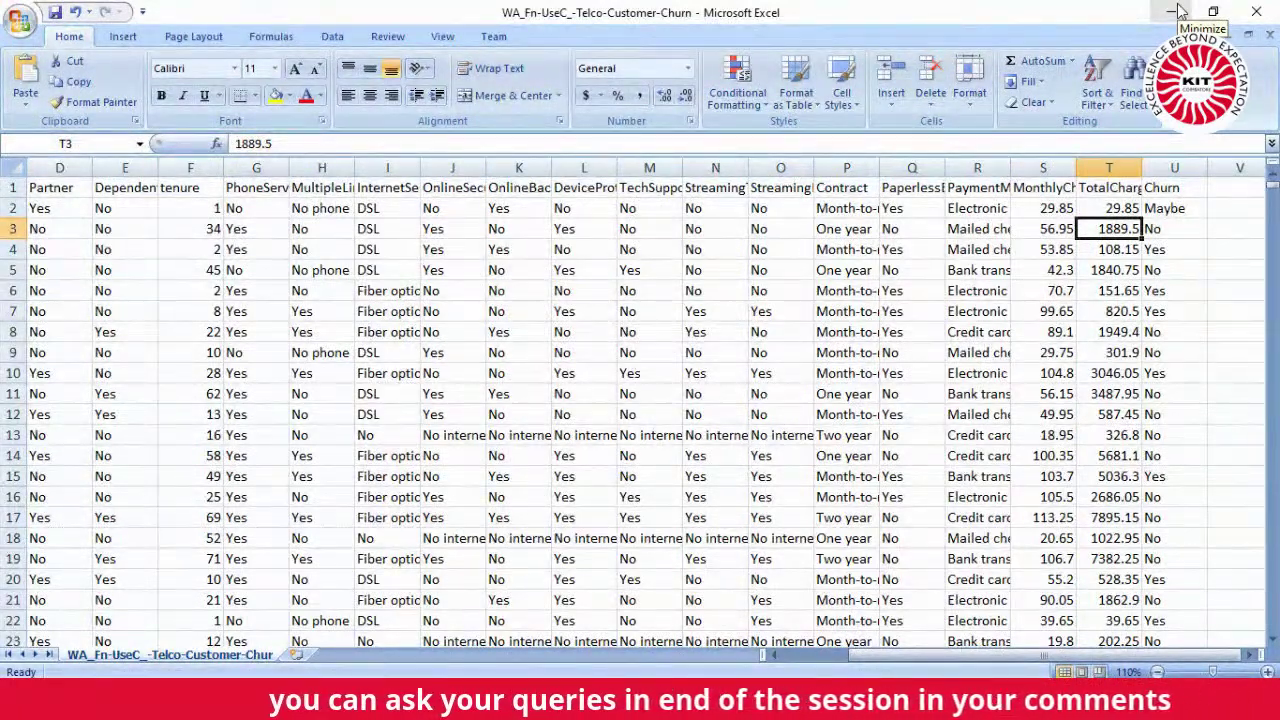
- Examine the second record's fields back from TotalCharges, and again from customerID across to tenure
key(Left)
key(Left)
key(Left)
key(Left)
key(Left)
key(Left)
key(Left)
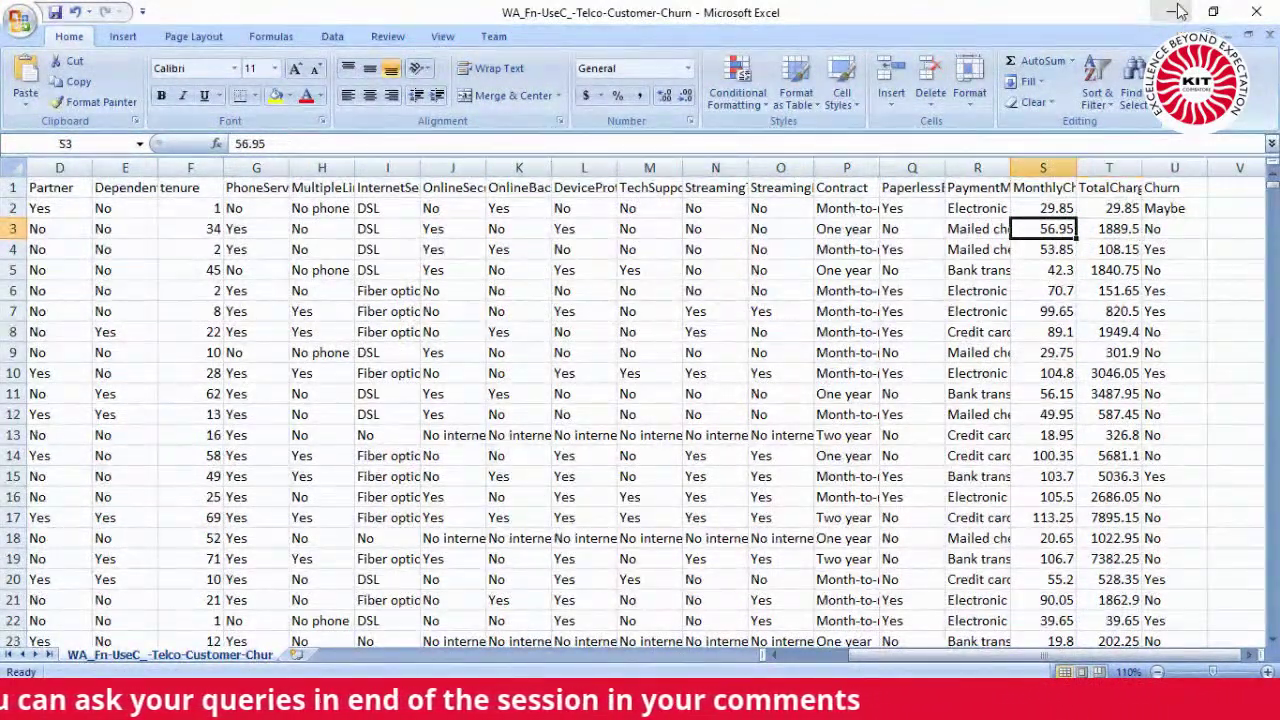
key(Home)
key(Right)
key(Right)
key(Right)
key(Right)
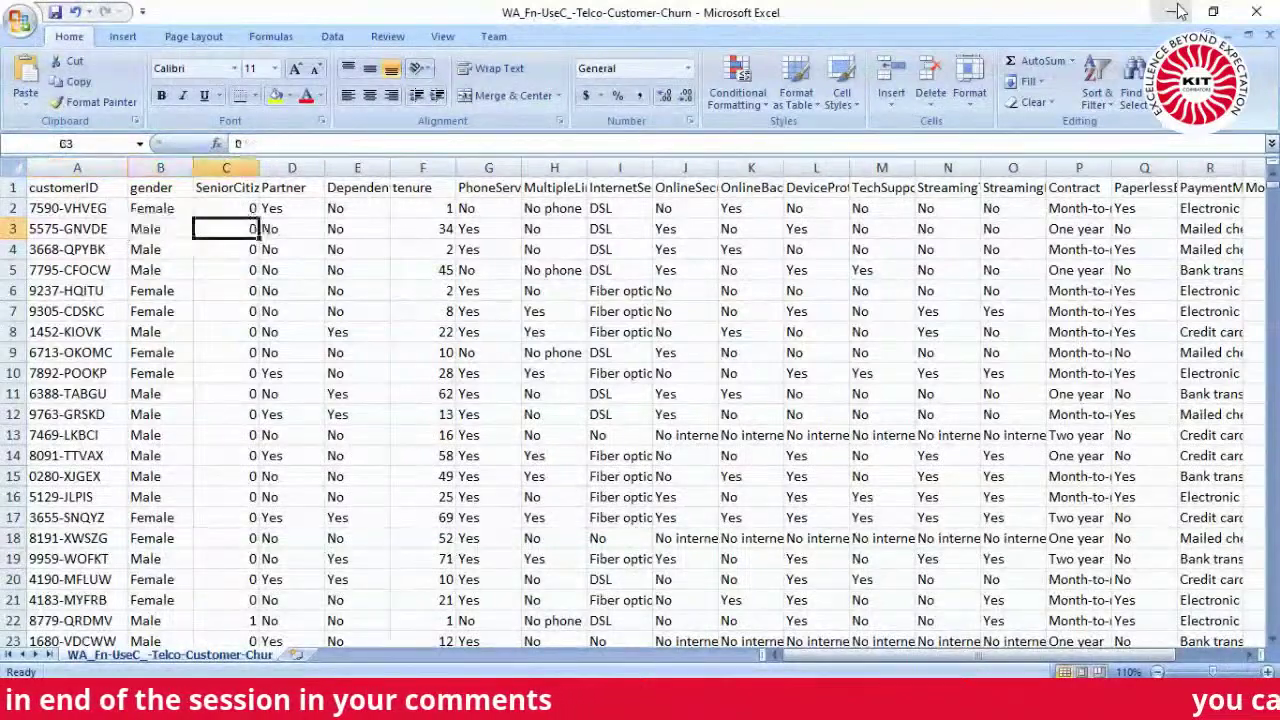
key(Right)
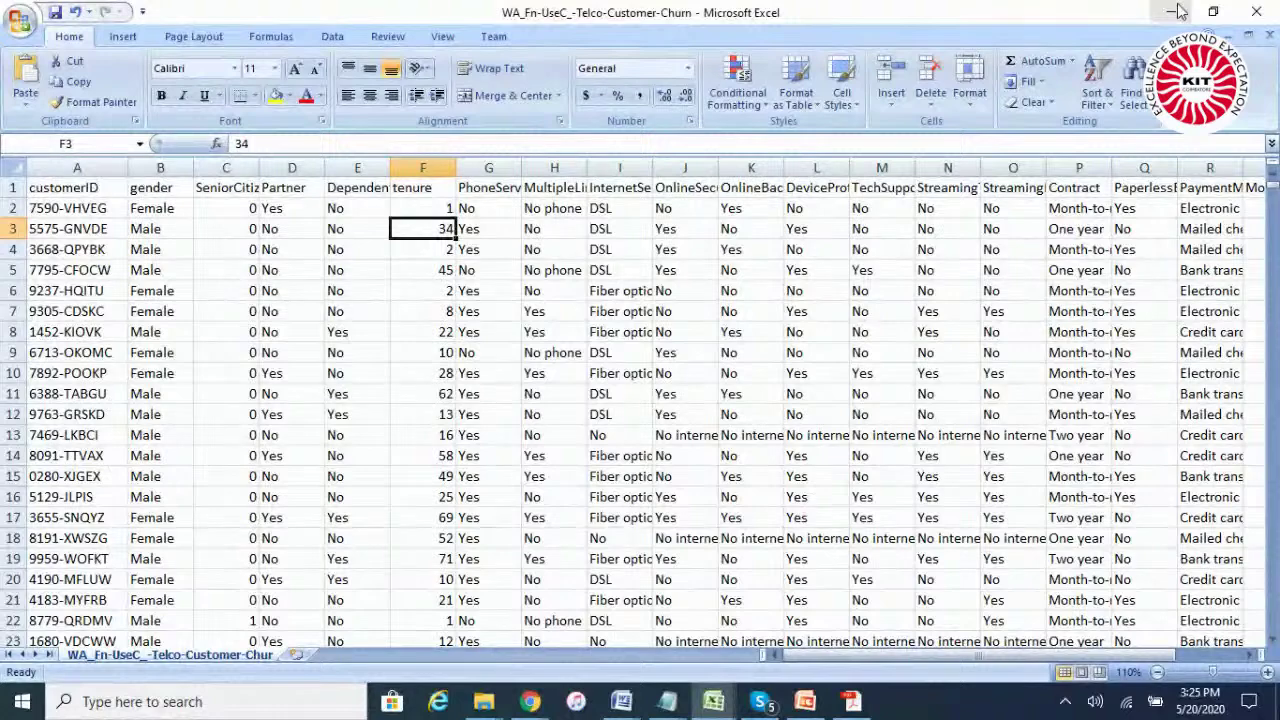
- Return to the second record's customerID and examine its fields one by one through InternetService
key(Left)
key(Left)
key(Left)
key(Left)
key(Left)
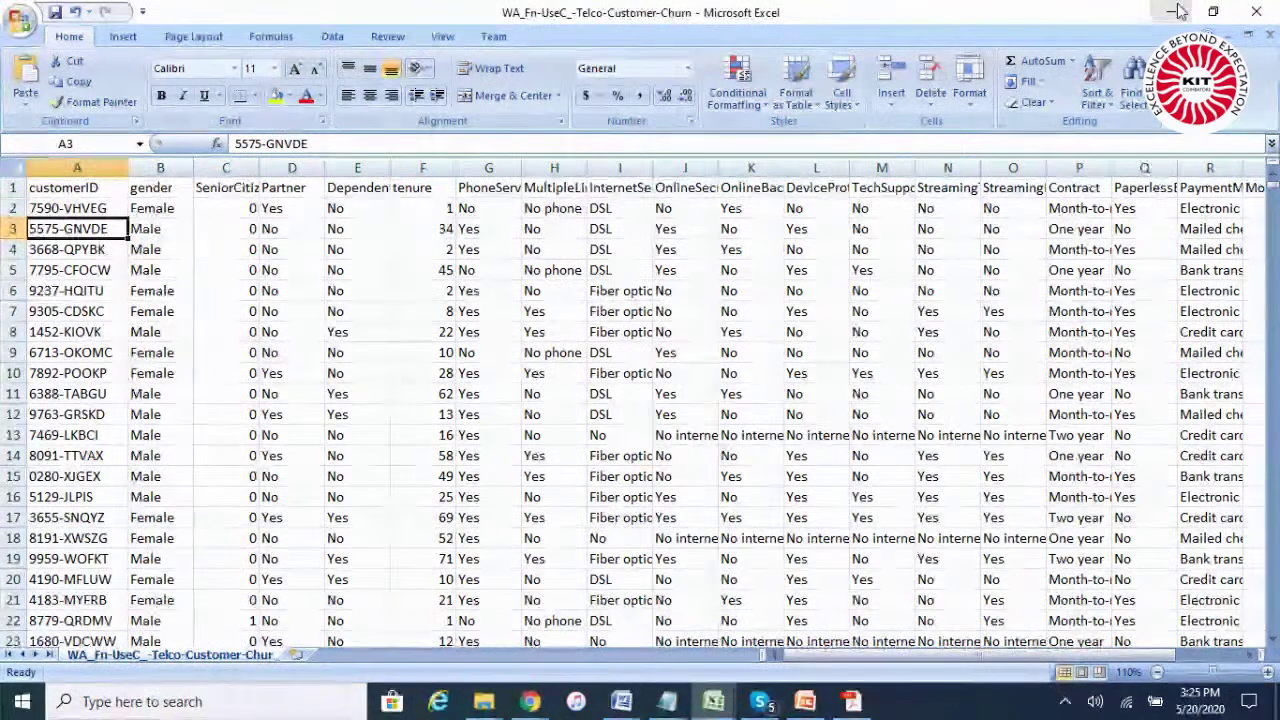
key(Right)
key(Right)
key(Right)
key(Right)
key(Right)
key(Right)
key(Right)
key(Right)
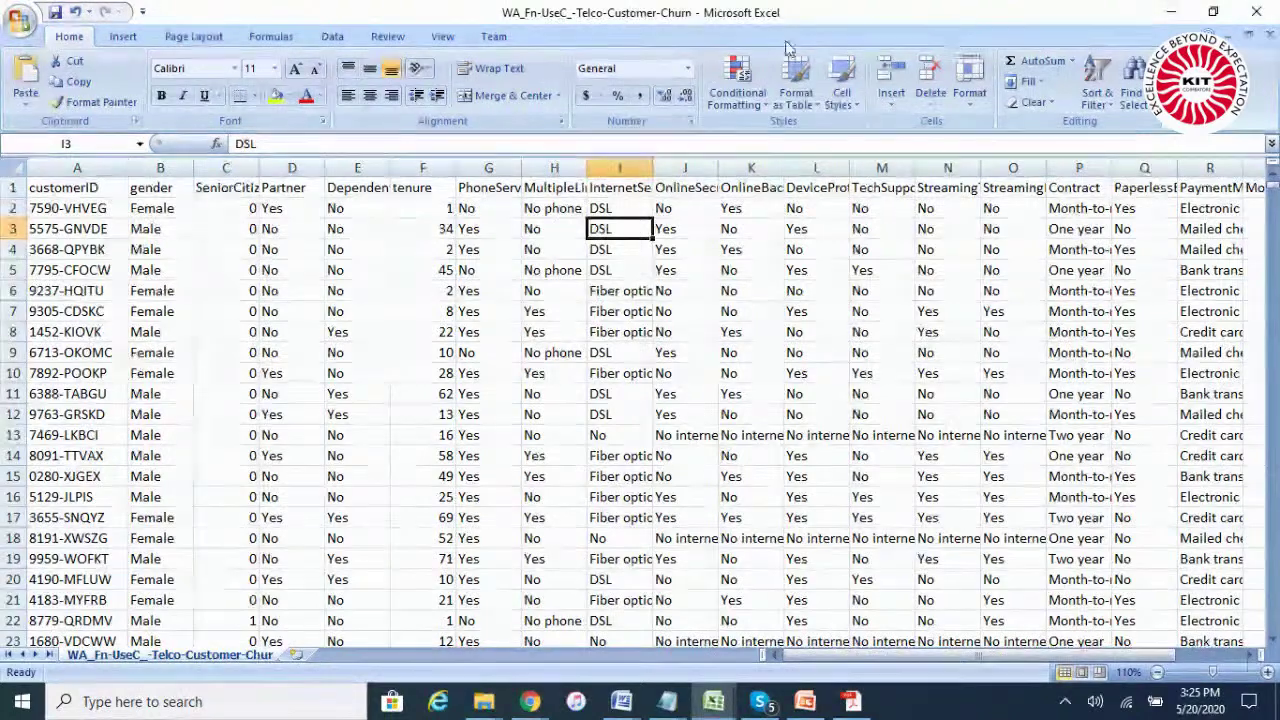
- Examine the gender values around row 5, and go to the customerID header in A1
click(165, 270)
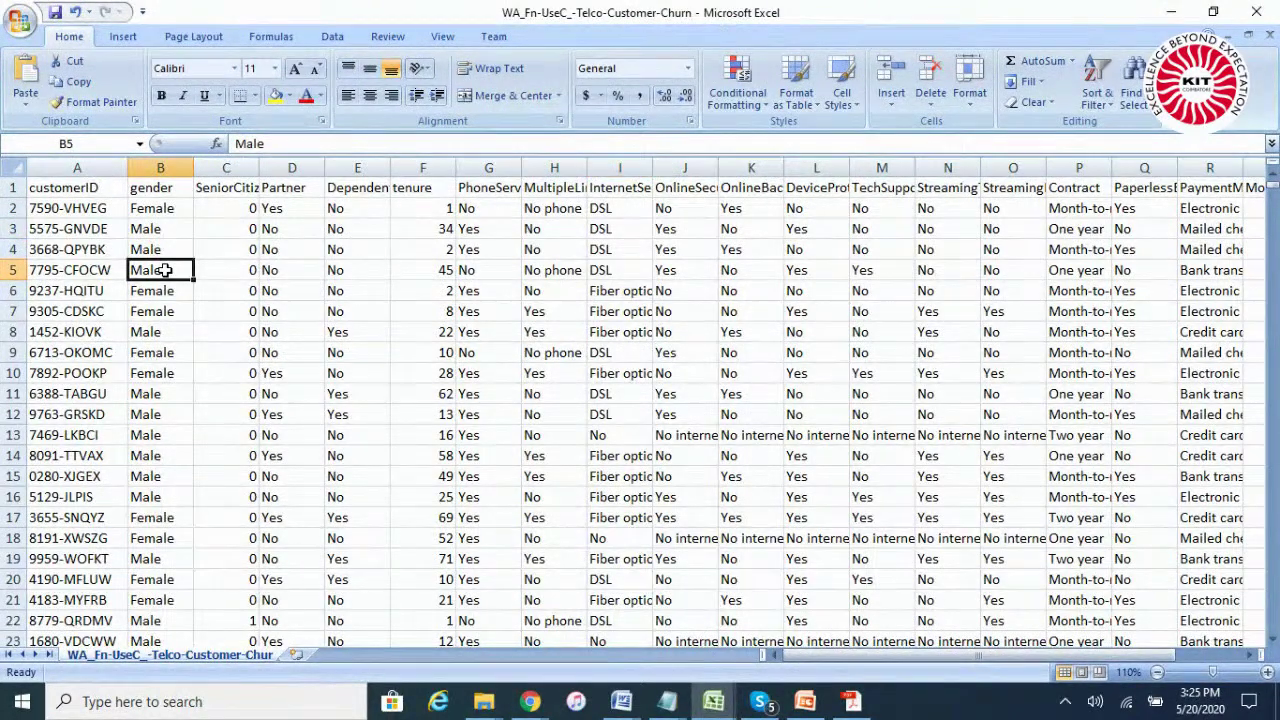
key(Down)
key(Down)
key(Down)
key(Up)
key(Up)
key(Up)
key(Up)
key(Left)
key(Up)
key(Up)
key(Up)
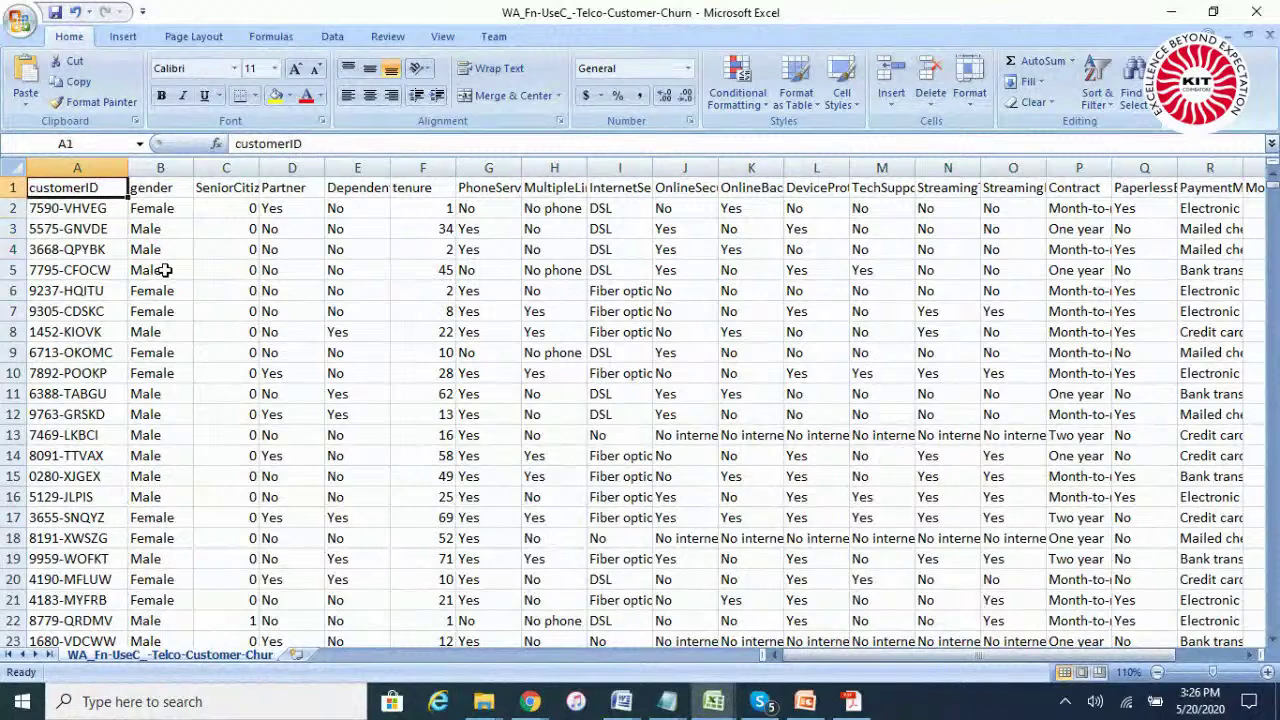
- Examine the column headers from customerID across to tenure, and return to customerID in A1
key(Right)
key(Right)
key(Right)
key(Right)
key(Right)
key(Left)
key(Left)
key(Left)
key(Left)
key(Left)
- Select all the column headers in row 1 from customerID through Churn, A1:U1
key(shift+Right)
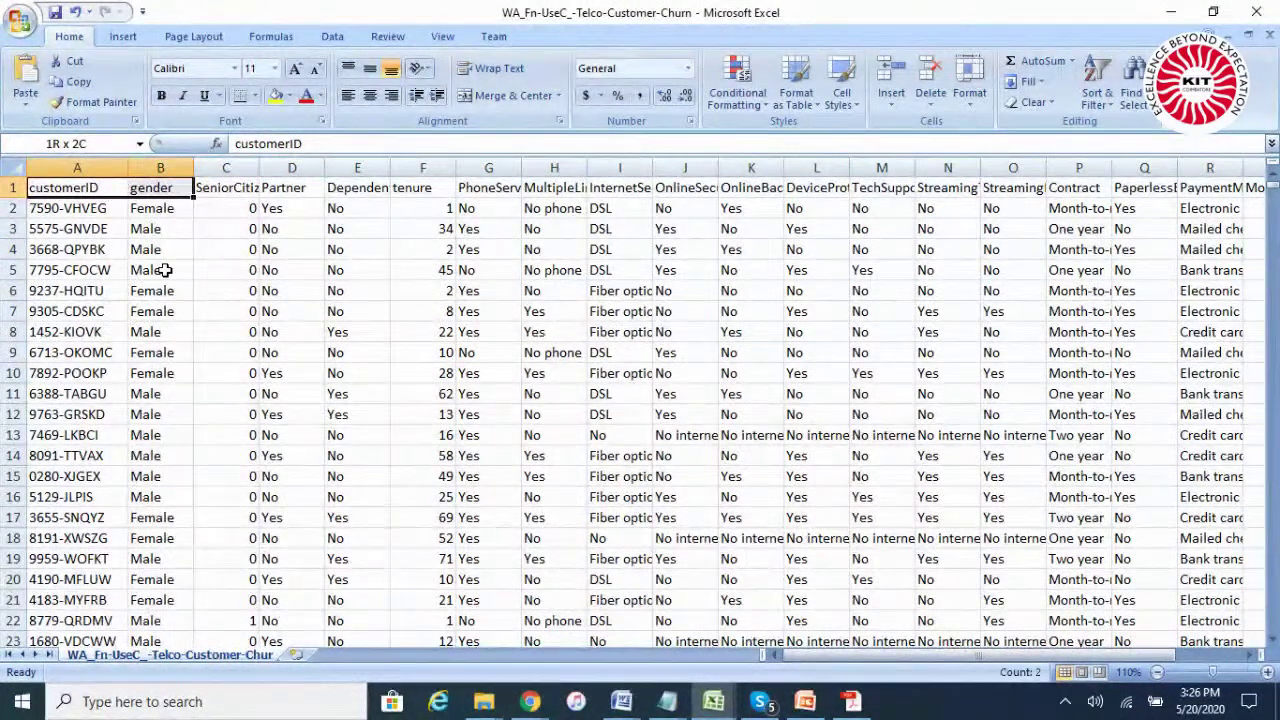
key(shift+Right)
key(shift+Right)
key(shift+Right)
key(shift+Right)
key(shift+Right)
key(shift+Right)
key(shift+Right)
key(shift+Right)
key(shift+Right)
key(shift+Right)
key(shift+Right)
key(shift+Right)
key(shift+Right)
key(shift+Right)
key(shift+Right)
key(shift+Right)
key(shift+Right)
key(shift+Right)
key(shift+Right)
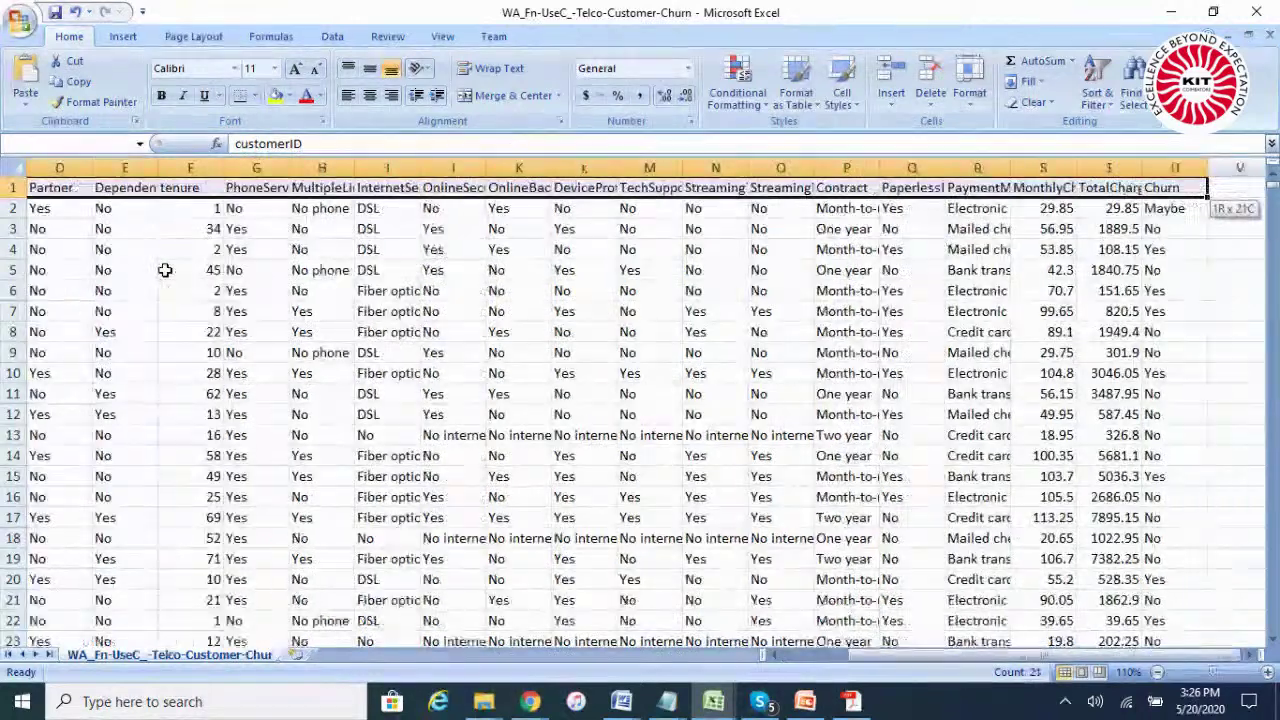
key(shift+Right)
key(shift+Left)
key(shift+Left)
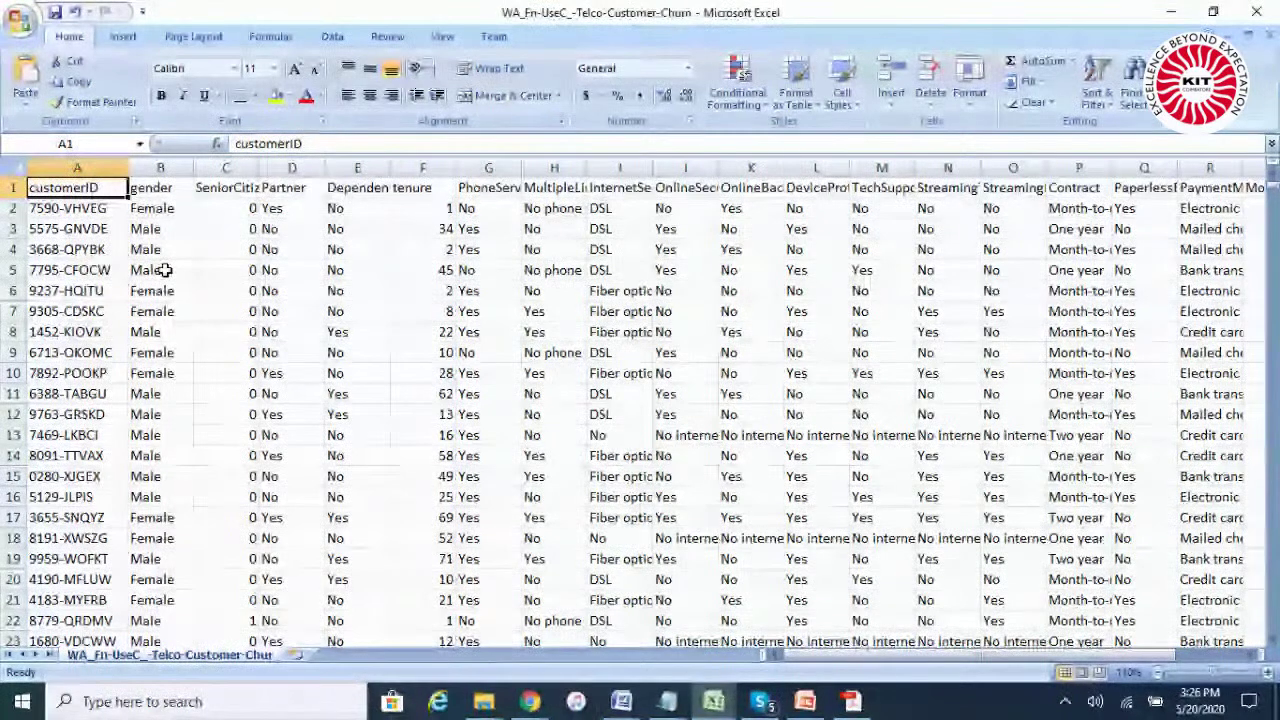
- Select only the feature headers in row 1 from customerID through TotalCharges, A1:T1, leaving out Churn
key(shift+Right)
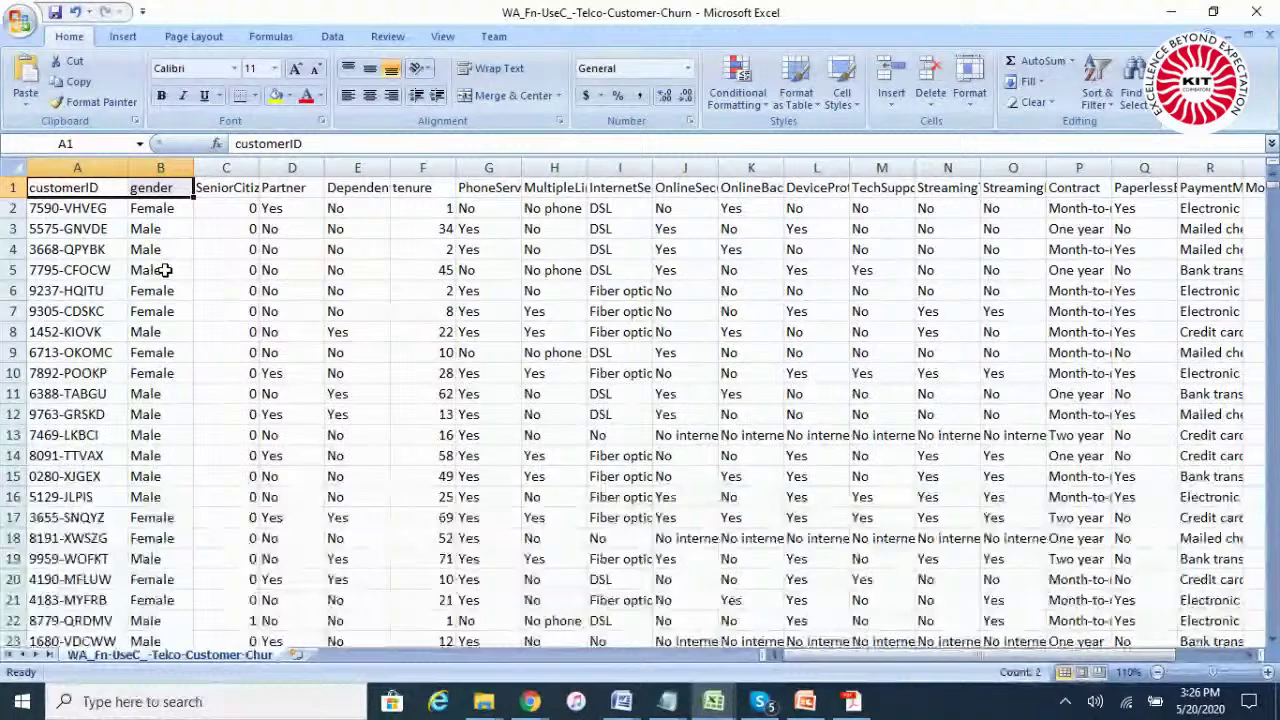
key(shift+Right)
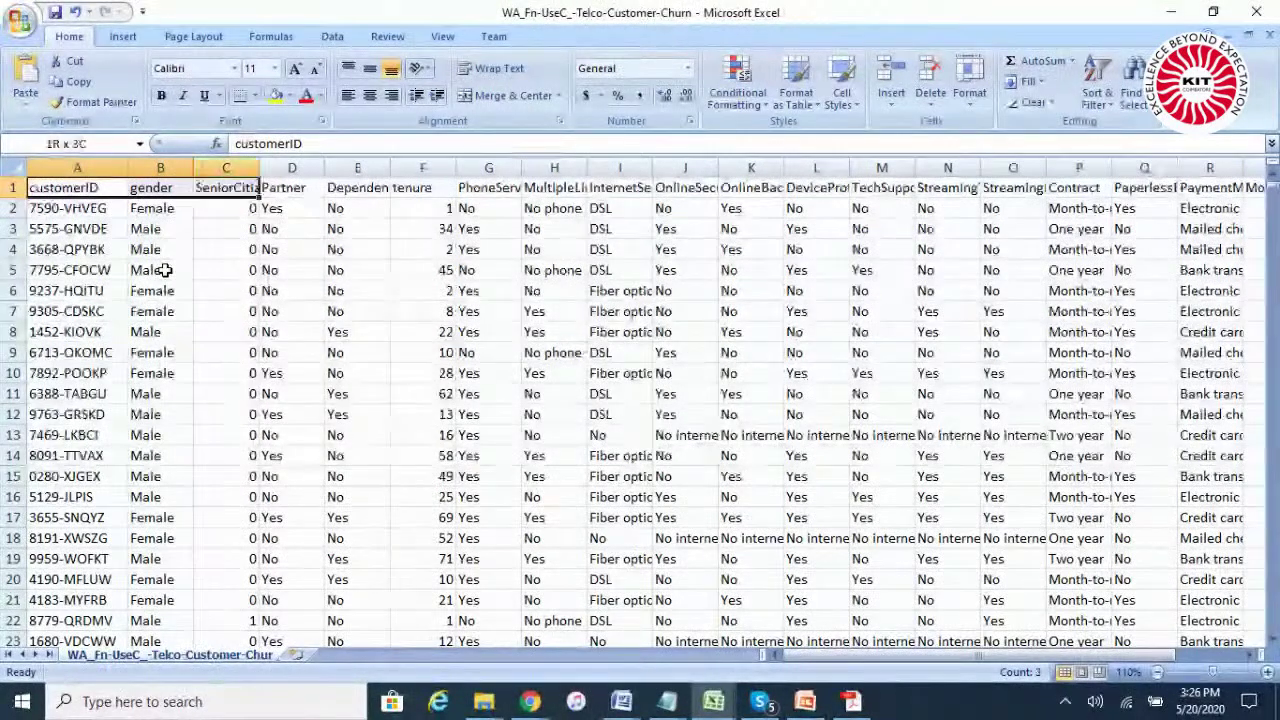
key(ctrl+shift+Right)
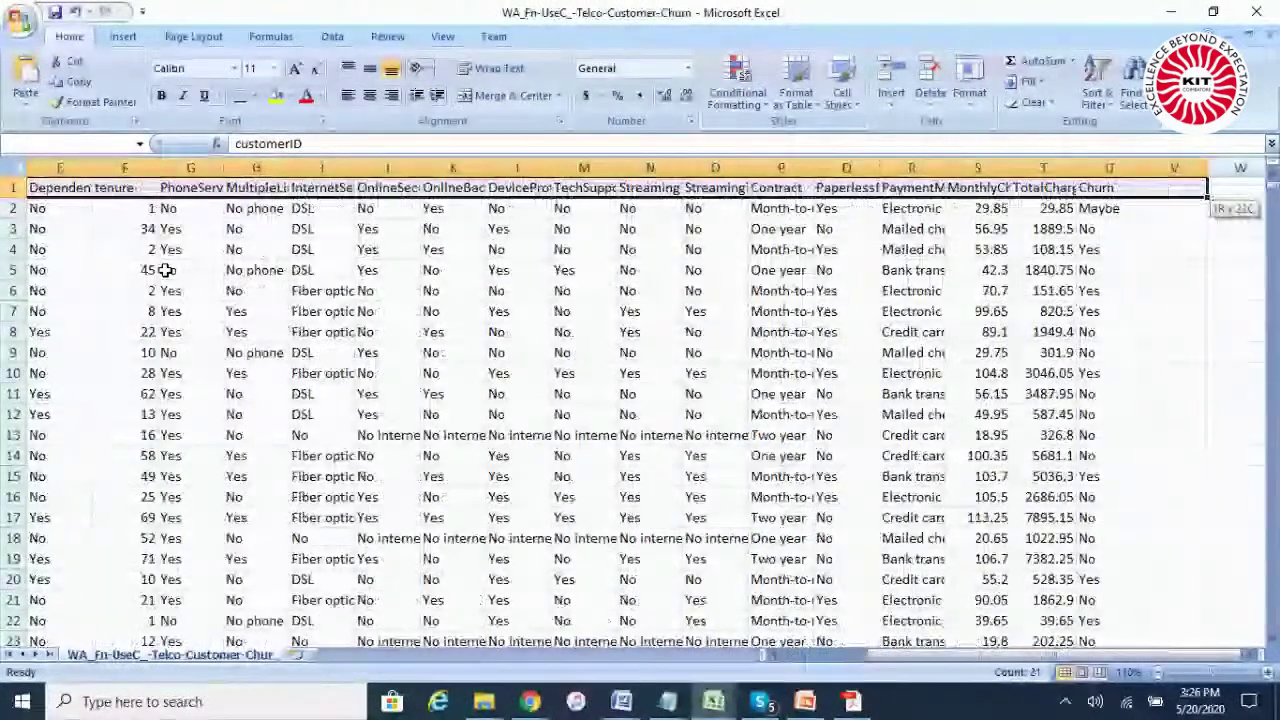
key(shift+Left)
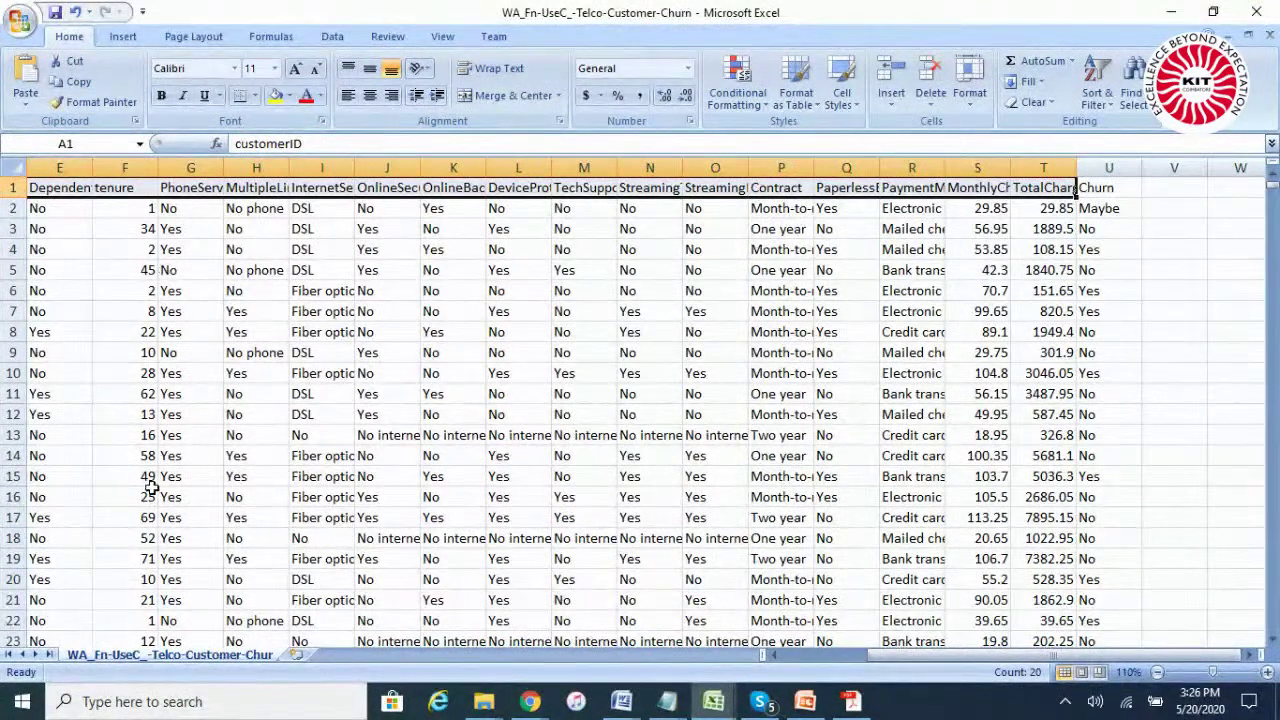
- Switch to the Deep learning presentation in PowerPoint and start the slide show from the Keywords slide
click(805, 701)
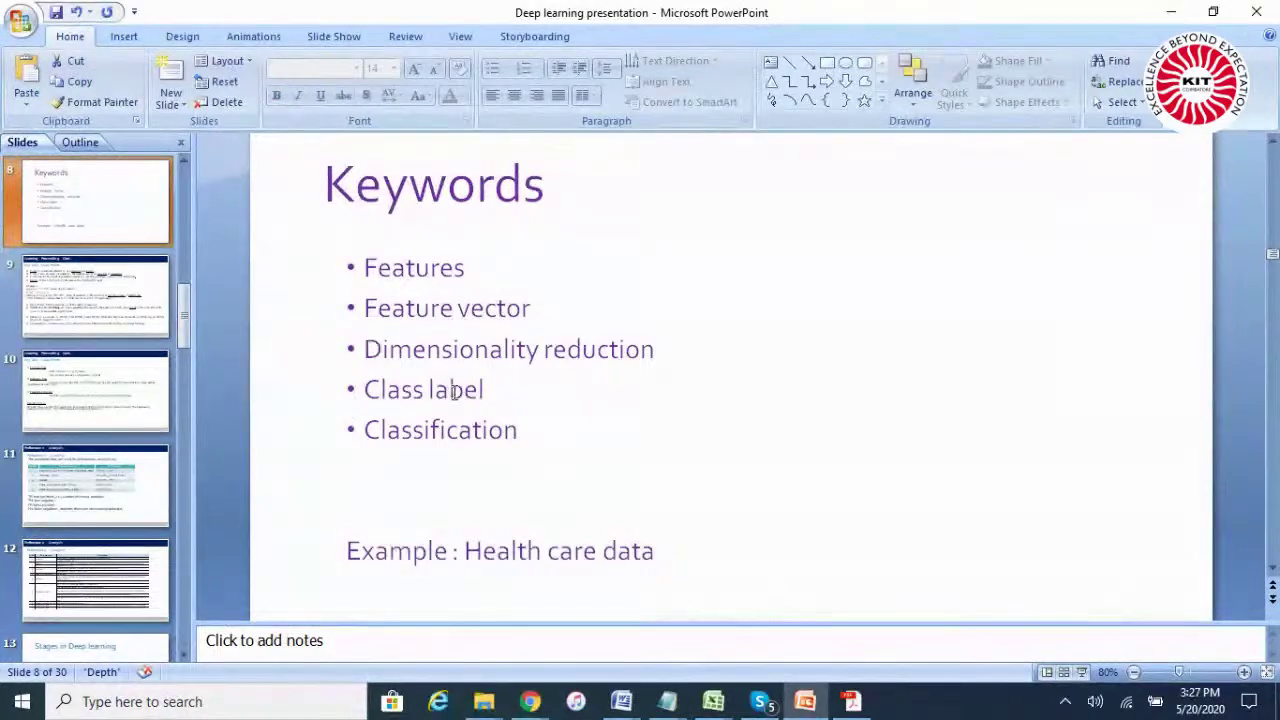
click(1082, 672)
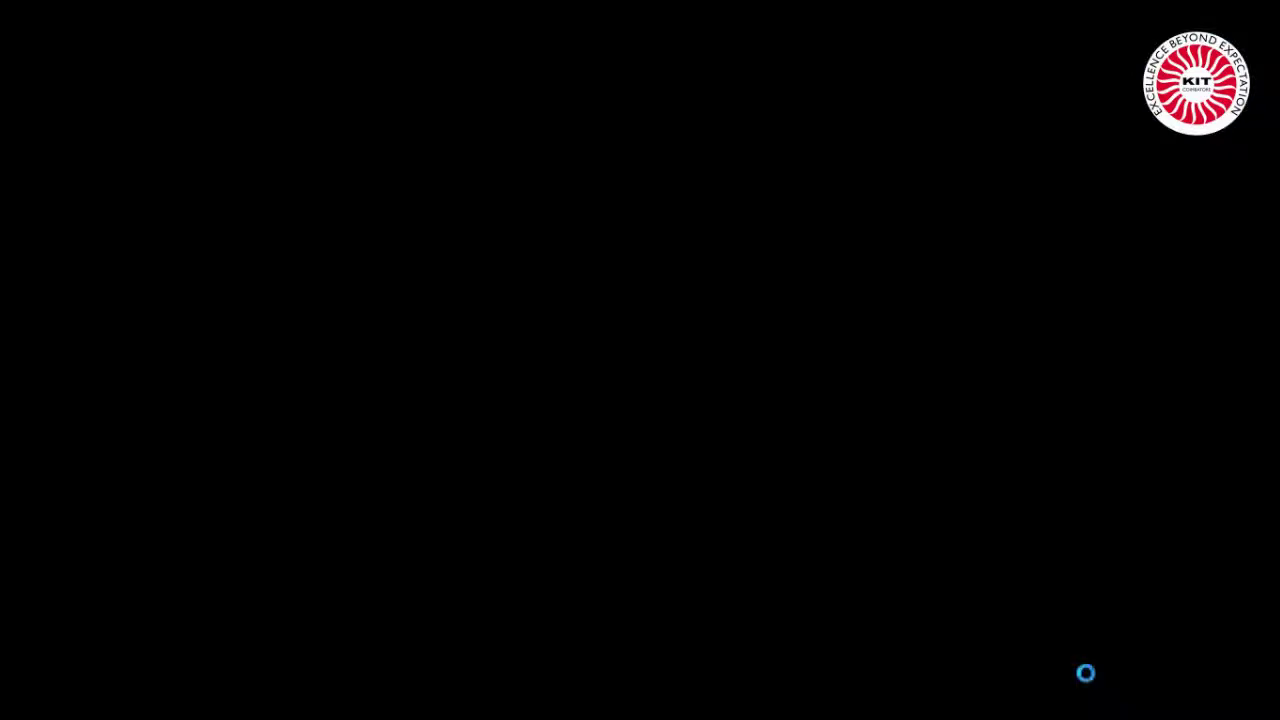